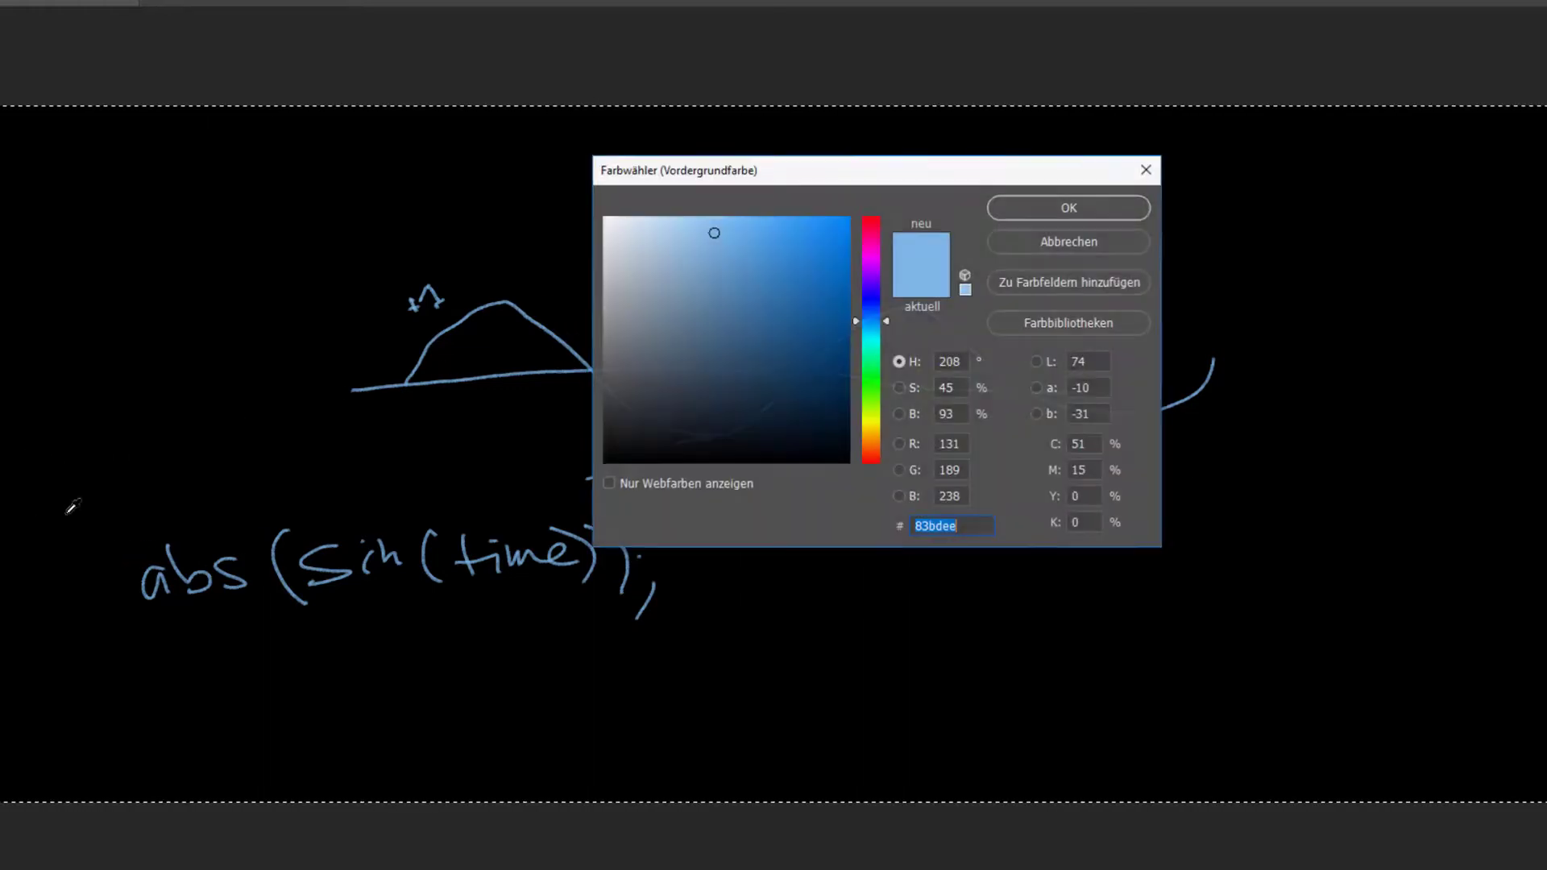
- Pick a different hue for the foreground colour
{"action": "left_click", "coordinate": [875, 241]}
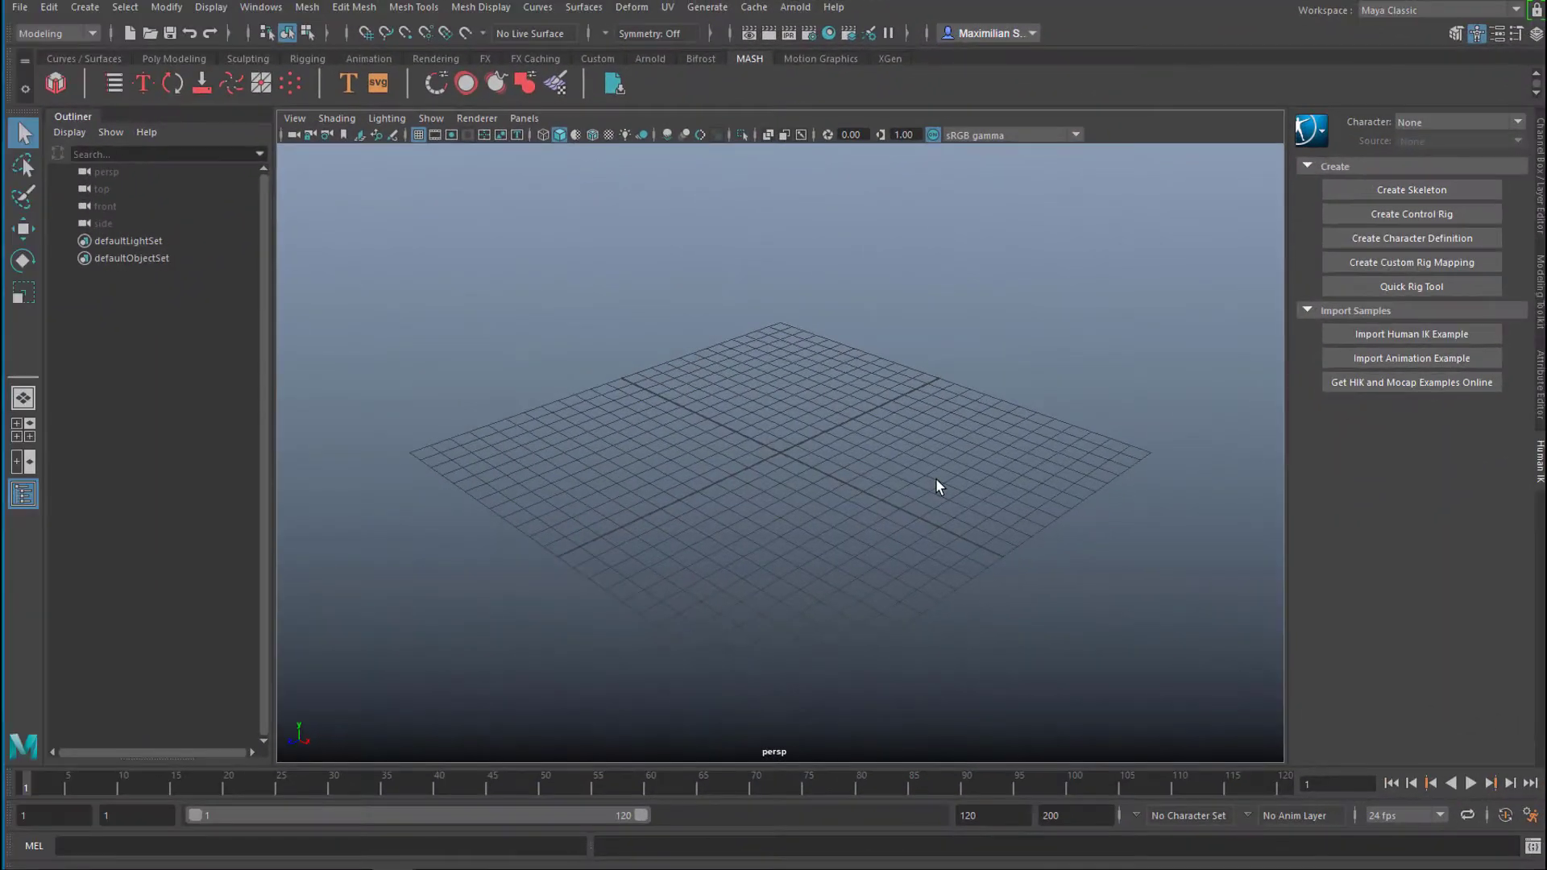
- Create a polygon disc, scale it up uniformly until it extends past the grid, and hide the viewport grid
{"action": "left_click", "coordinate": [162, 56]}
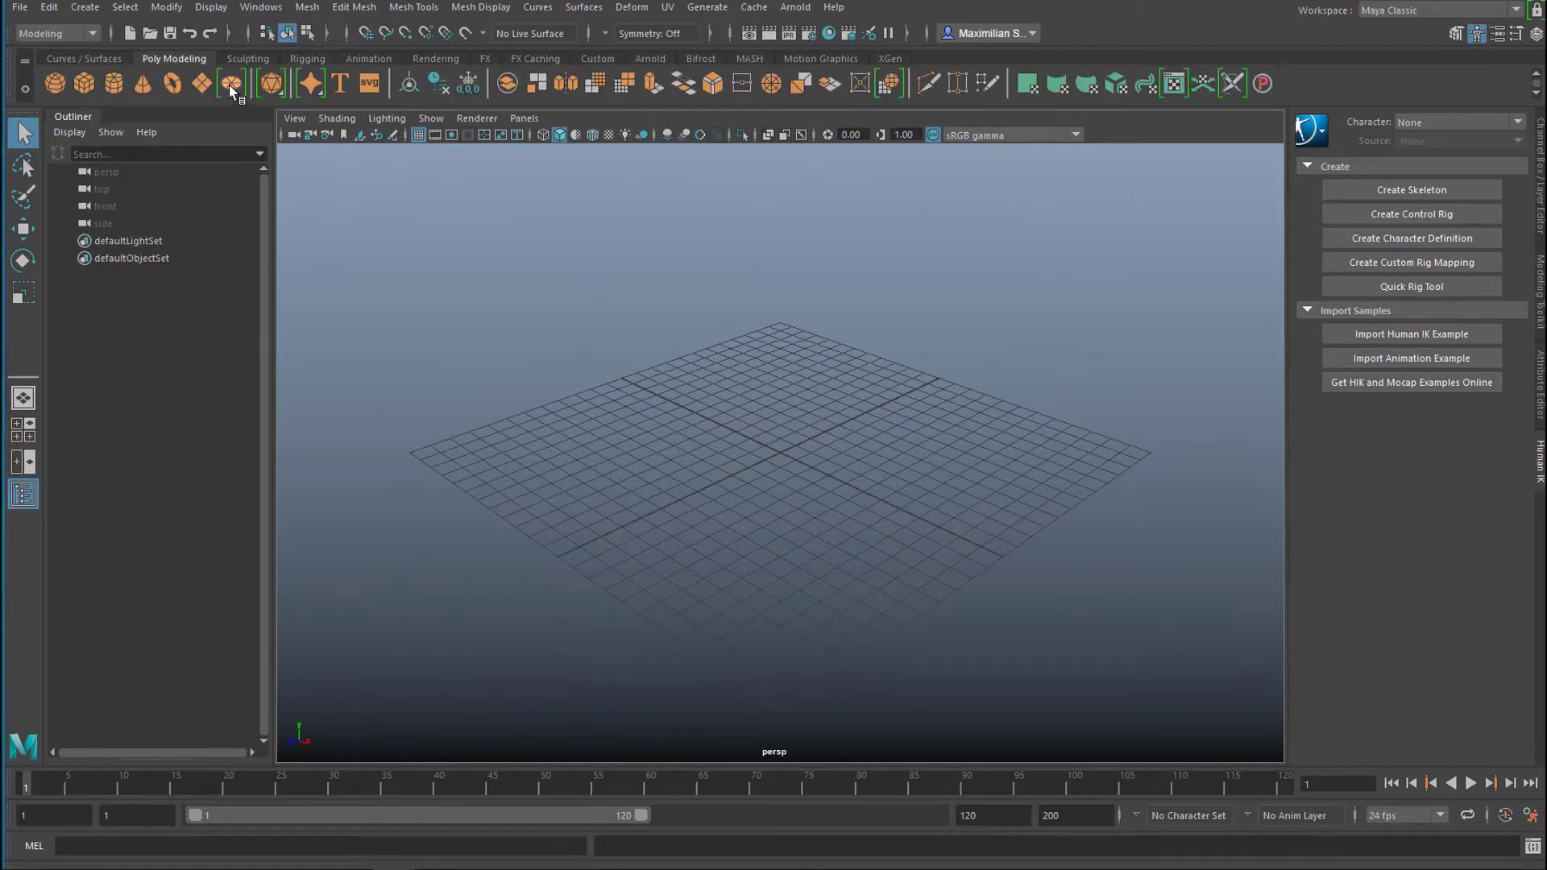
{"action": "left_click", "coordinate": [229, 85]}
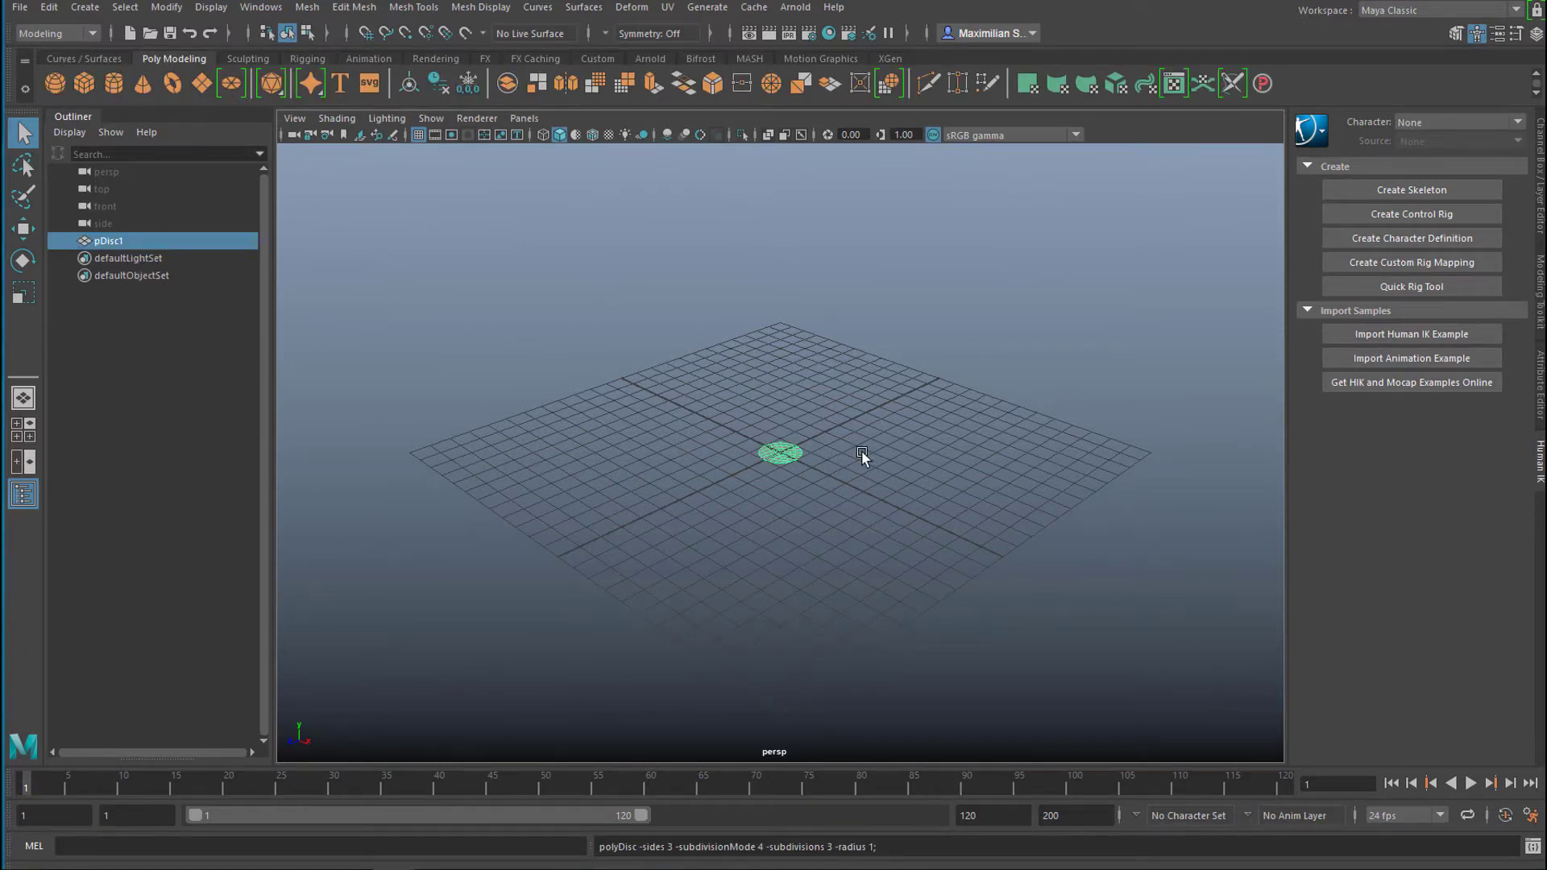
{"action": "key", "text": "r"}
{"action": "middle_click_drag", "start_coordinate": [875, 458], "coordinate": [1001, 449]}
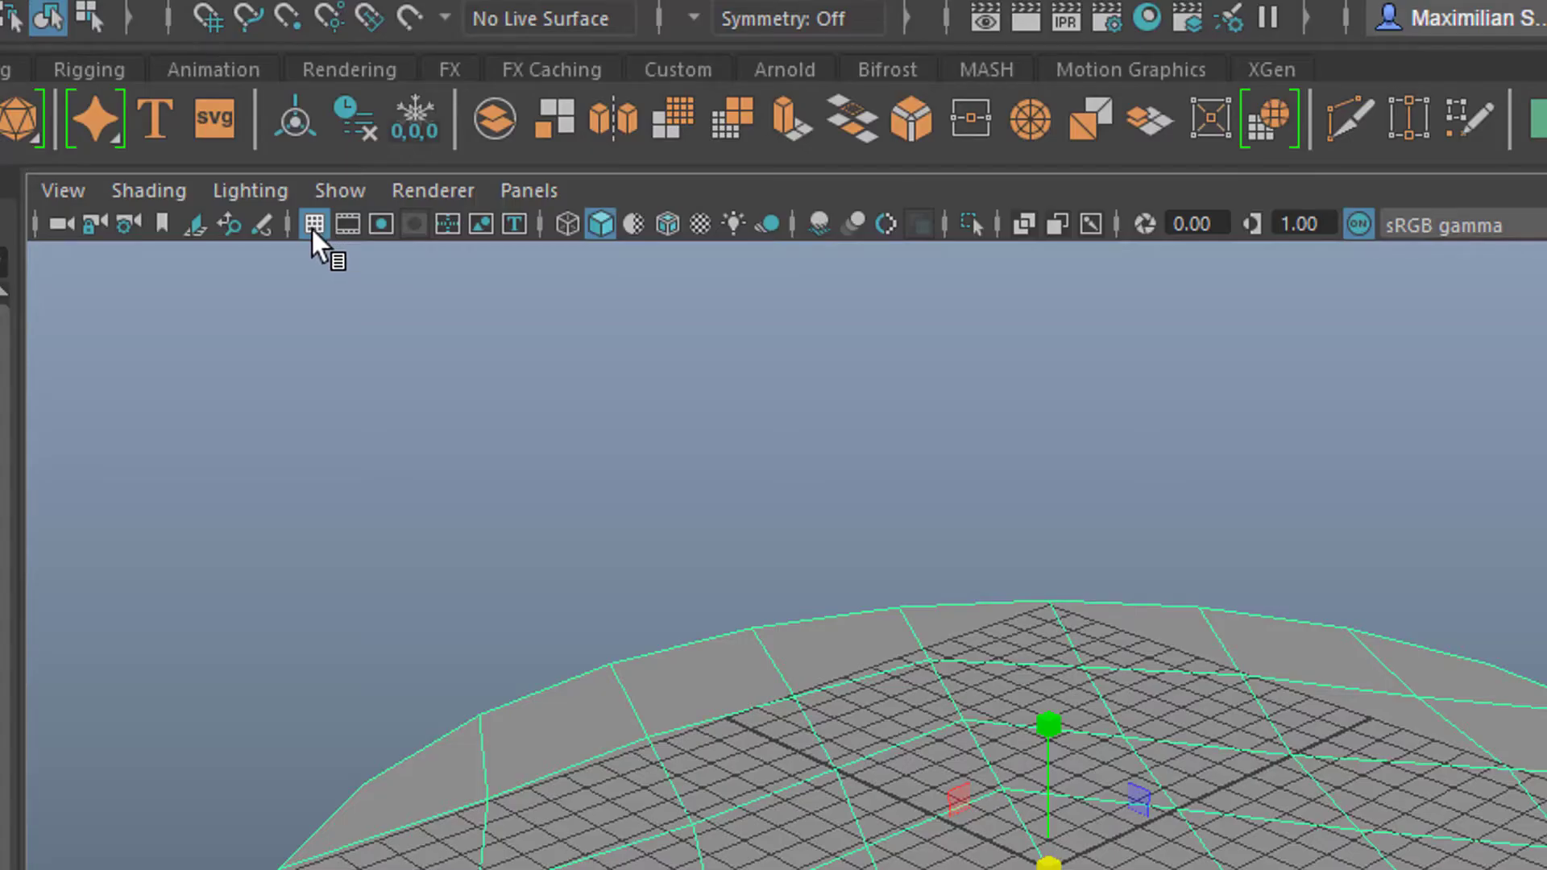
{"action": "left_click", "coordinate": [314, 224]}
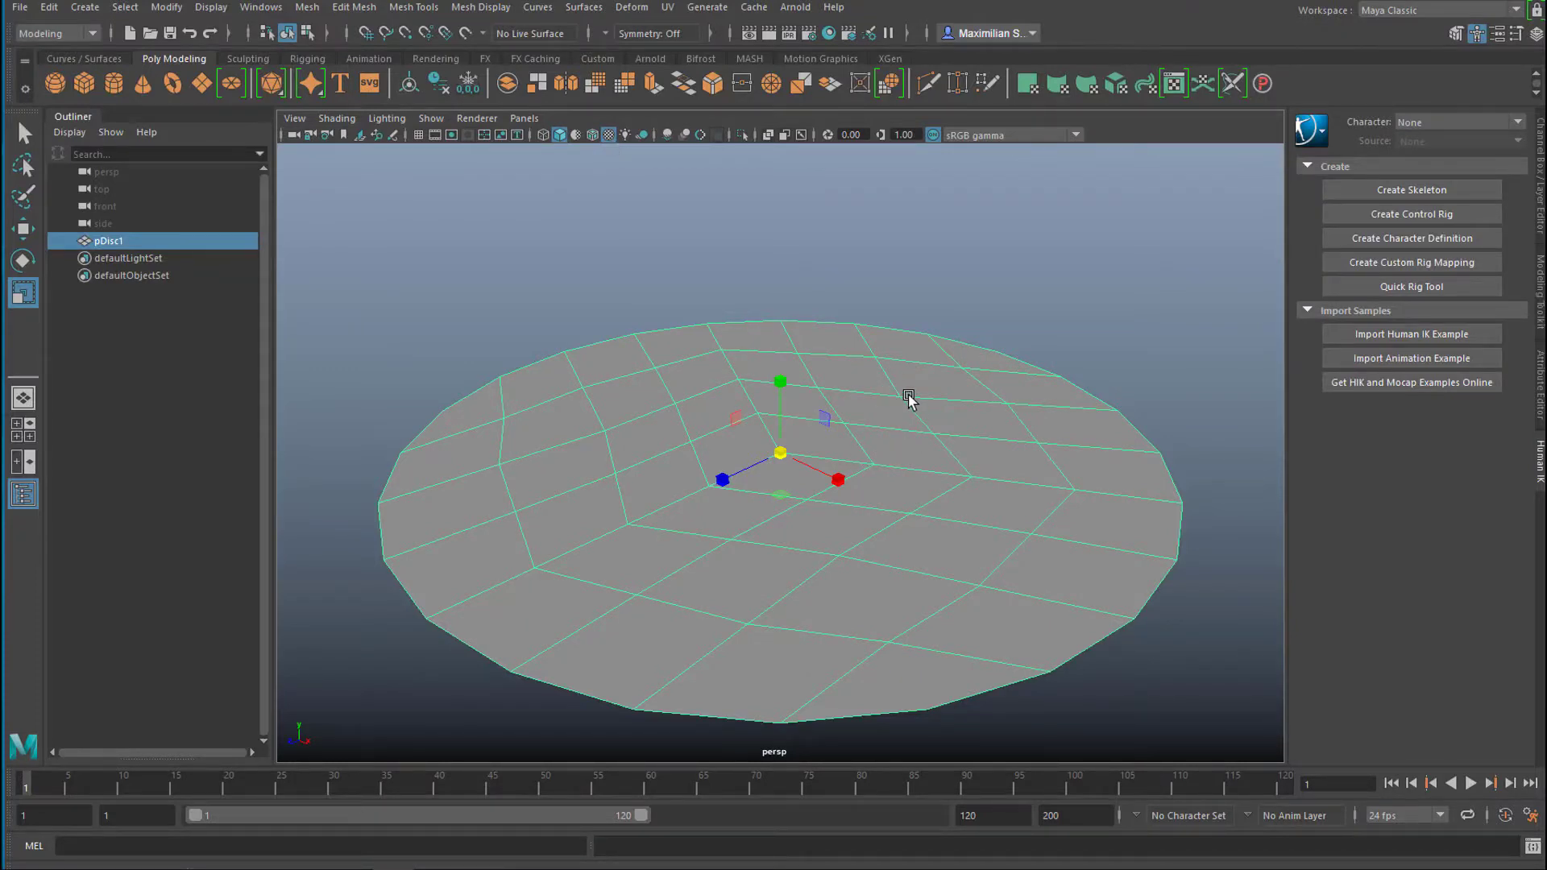
- Assign a new Lambert material to the disc
{"action": "left_click", "coordinate": [1540, 379]}
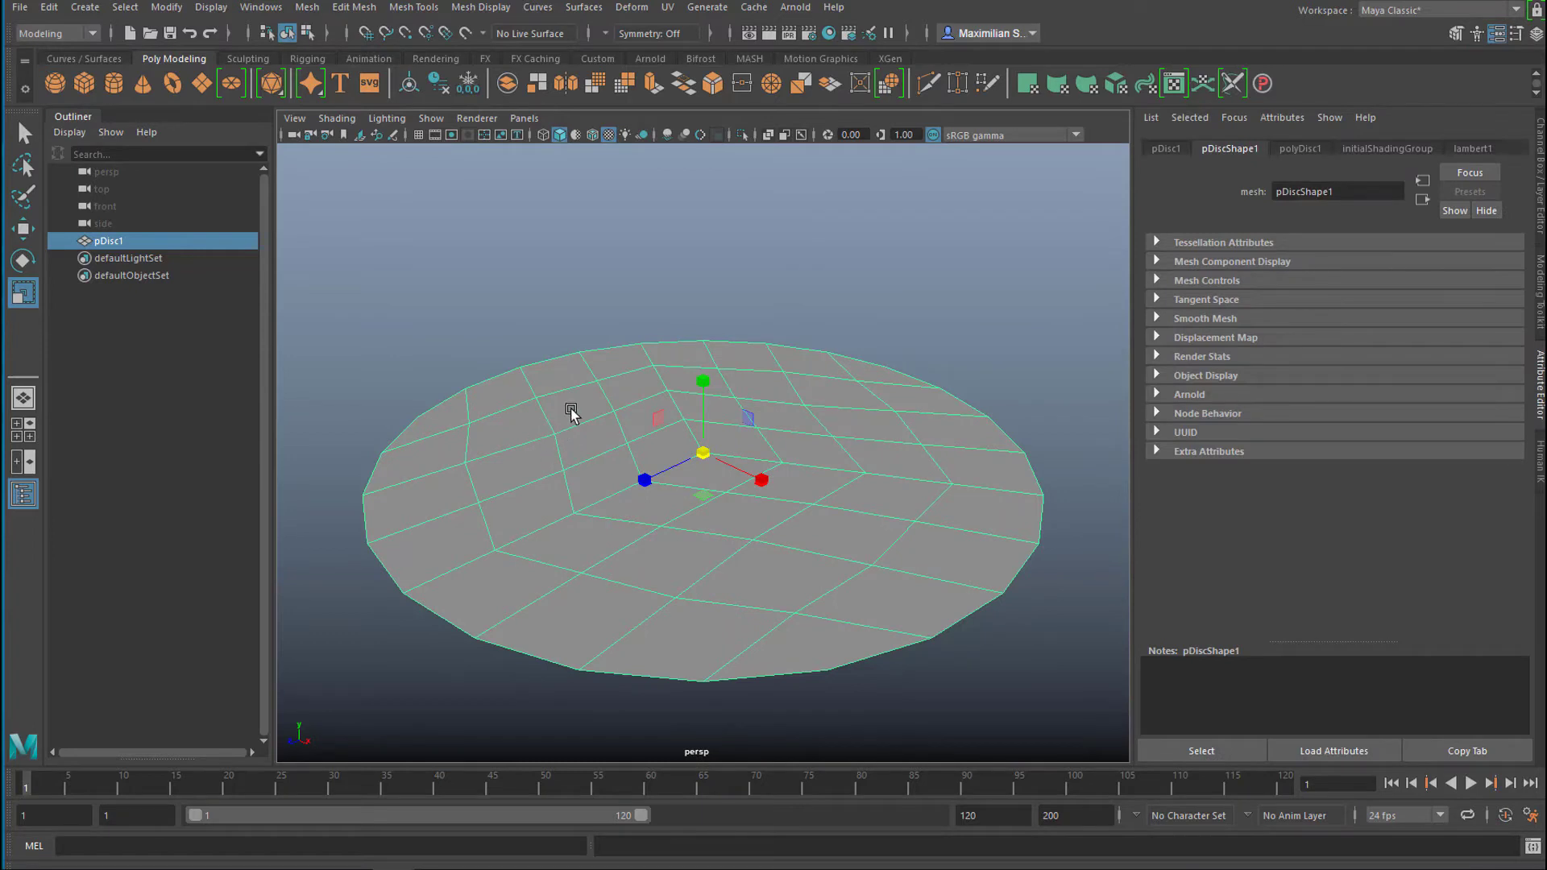
{"action": "right_click_drag", "start_coordinate": [571, 415], "coordinate": [606, 834]}
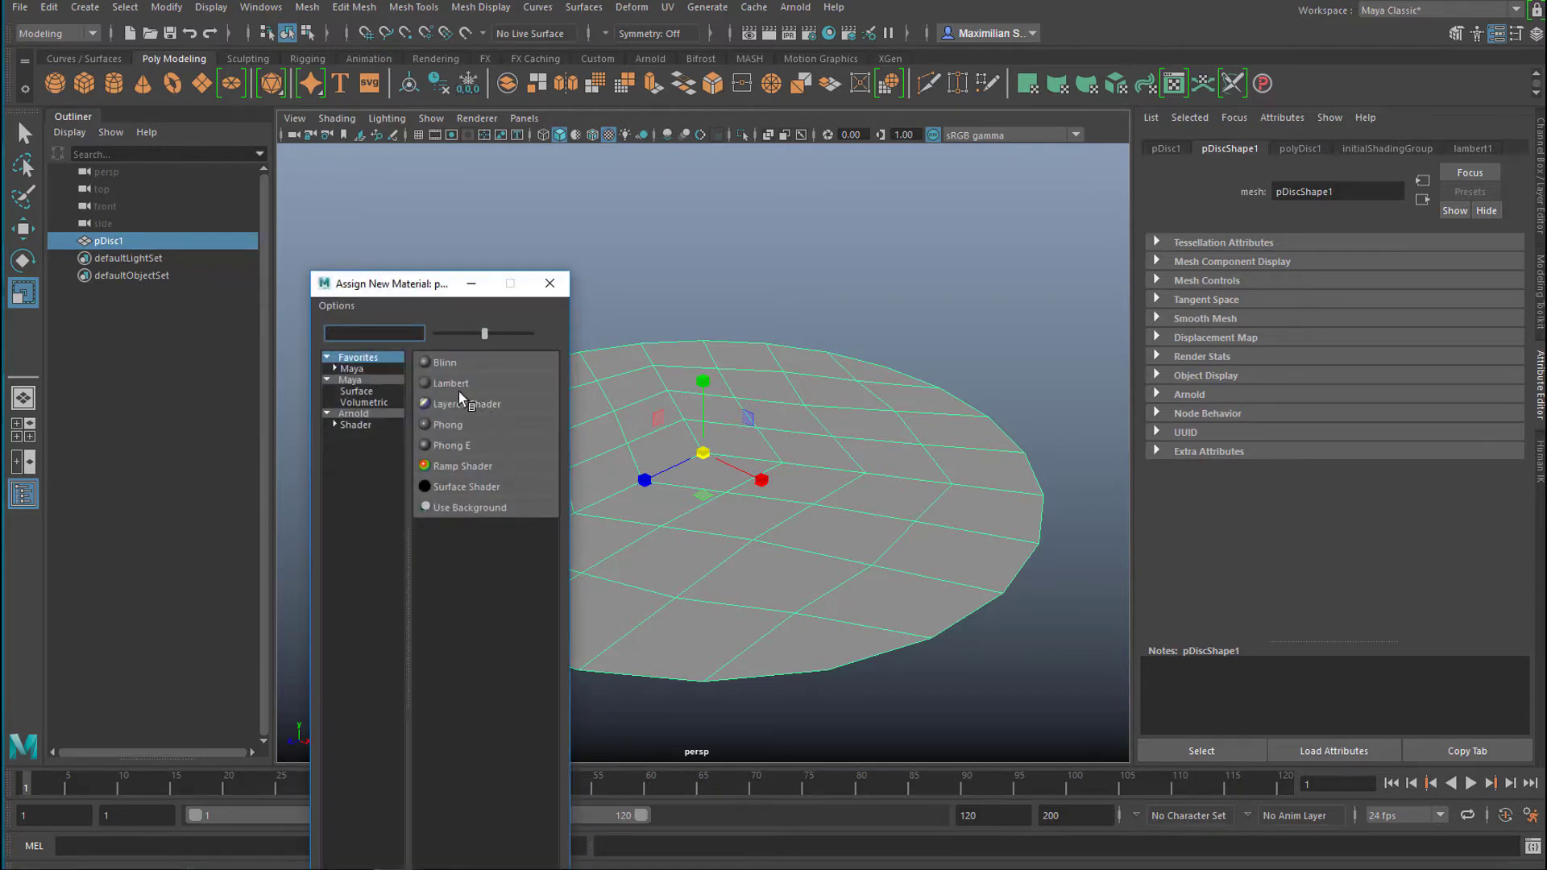
{"action": "left_click", "coordinate": [452, 382]}
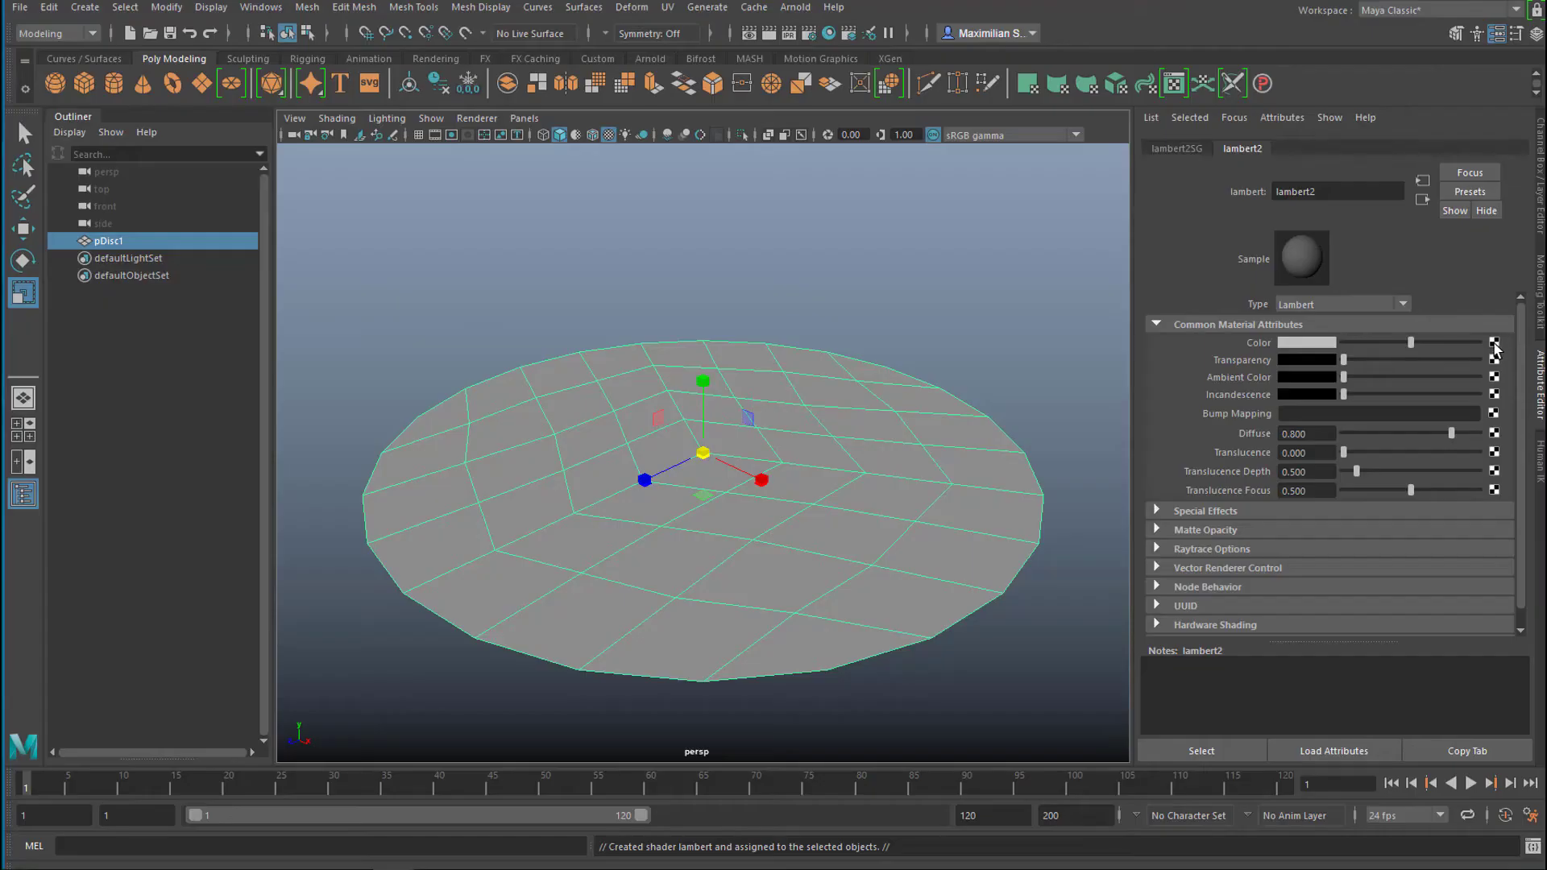
- Connect a Grid texture to the Color attribute of the disc's Lambert material
{"action": "left_click", "coordinate": [1420, 372]}
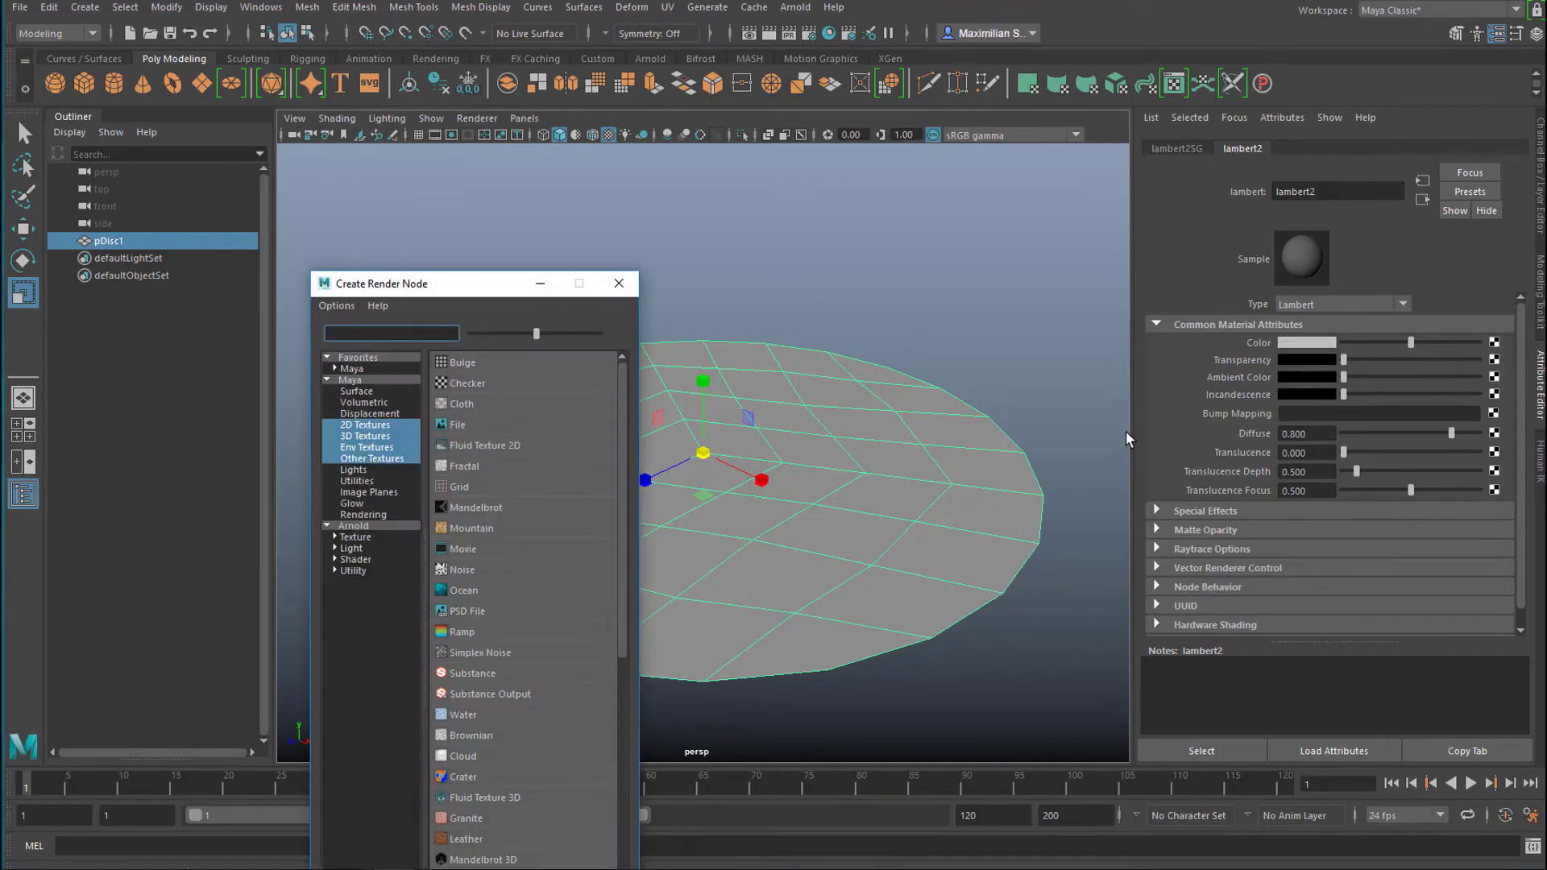
{"action": "left_click_drag", "start_coordinate": [471, 295], "coordinate": [1135, 114]}
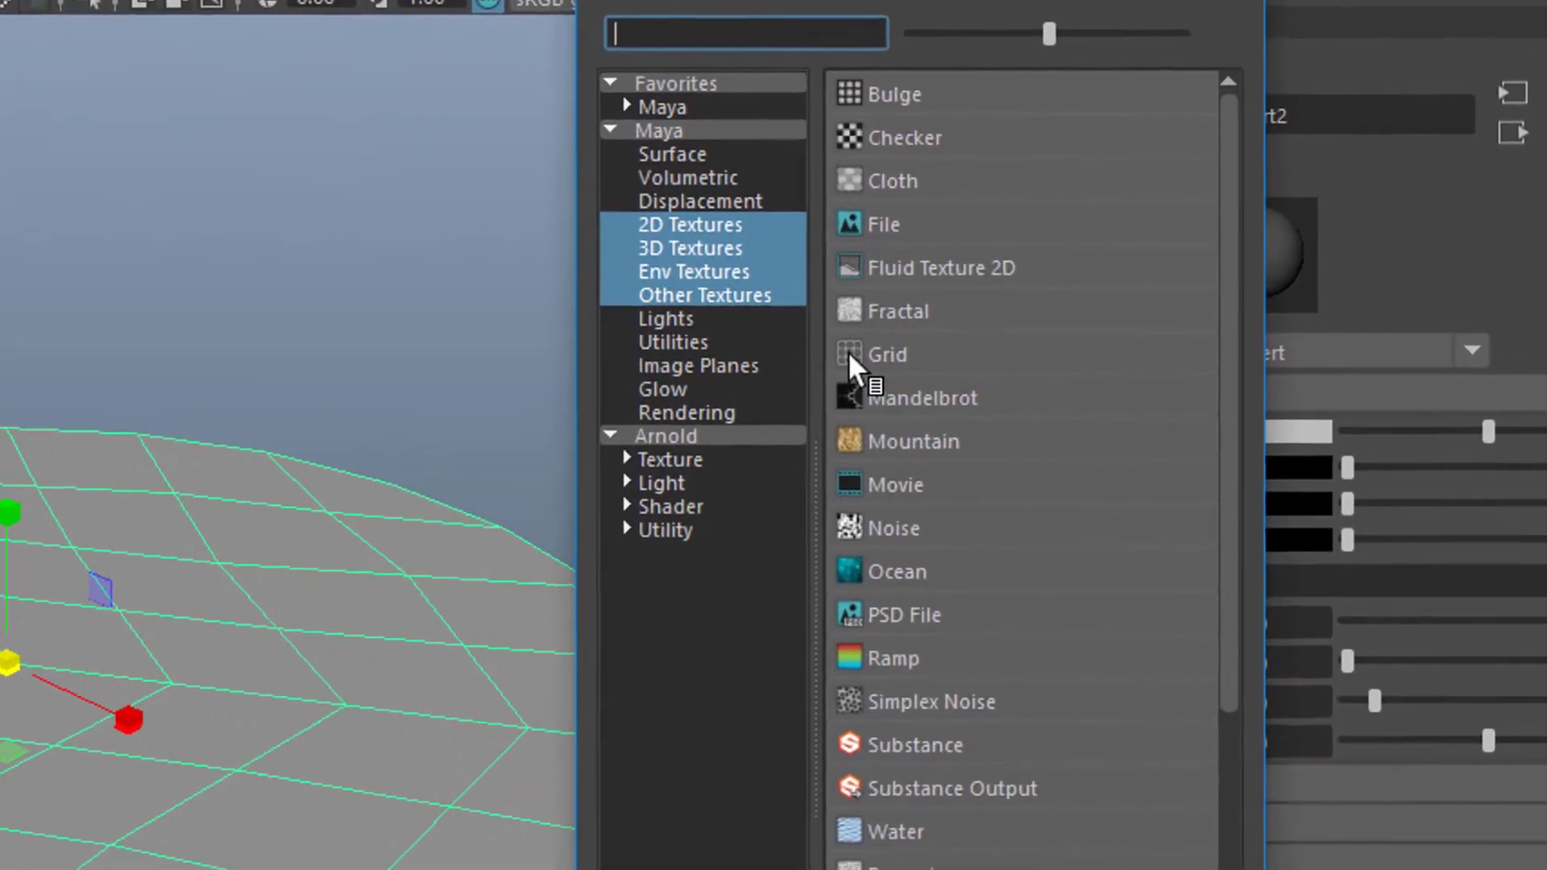
{"action": "left_click", "coordinate": [805, 360]}
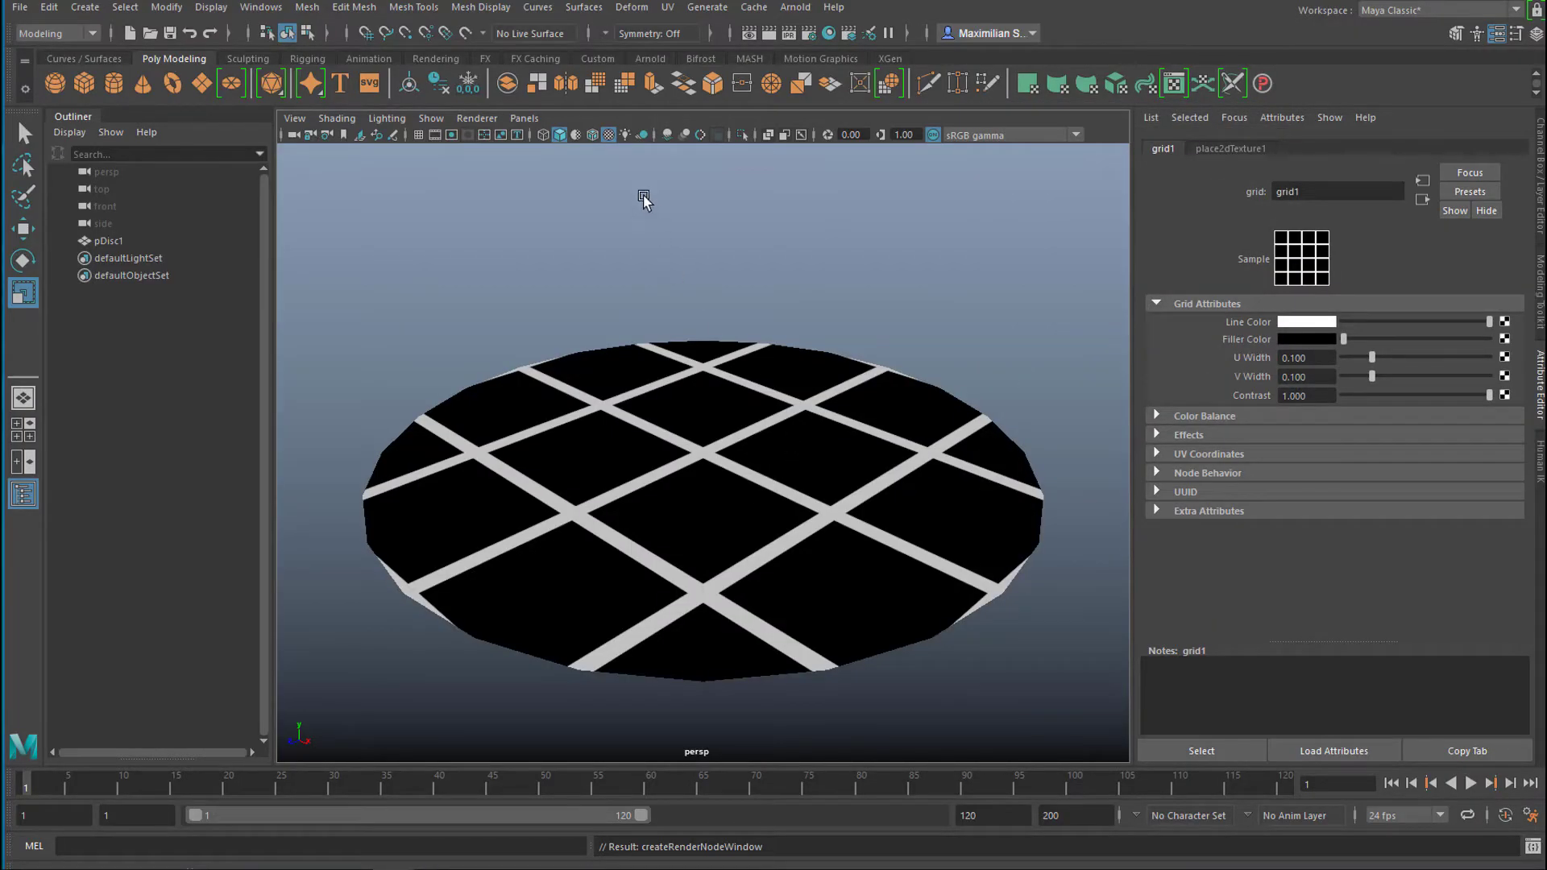
- Compare the disc with textured display switched off and on again
{"action": "left_click", "coordinate": [608, 134]}
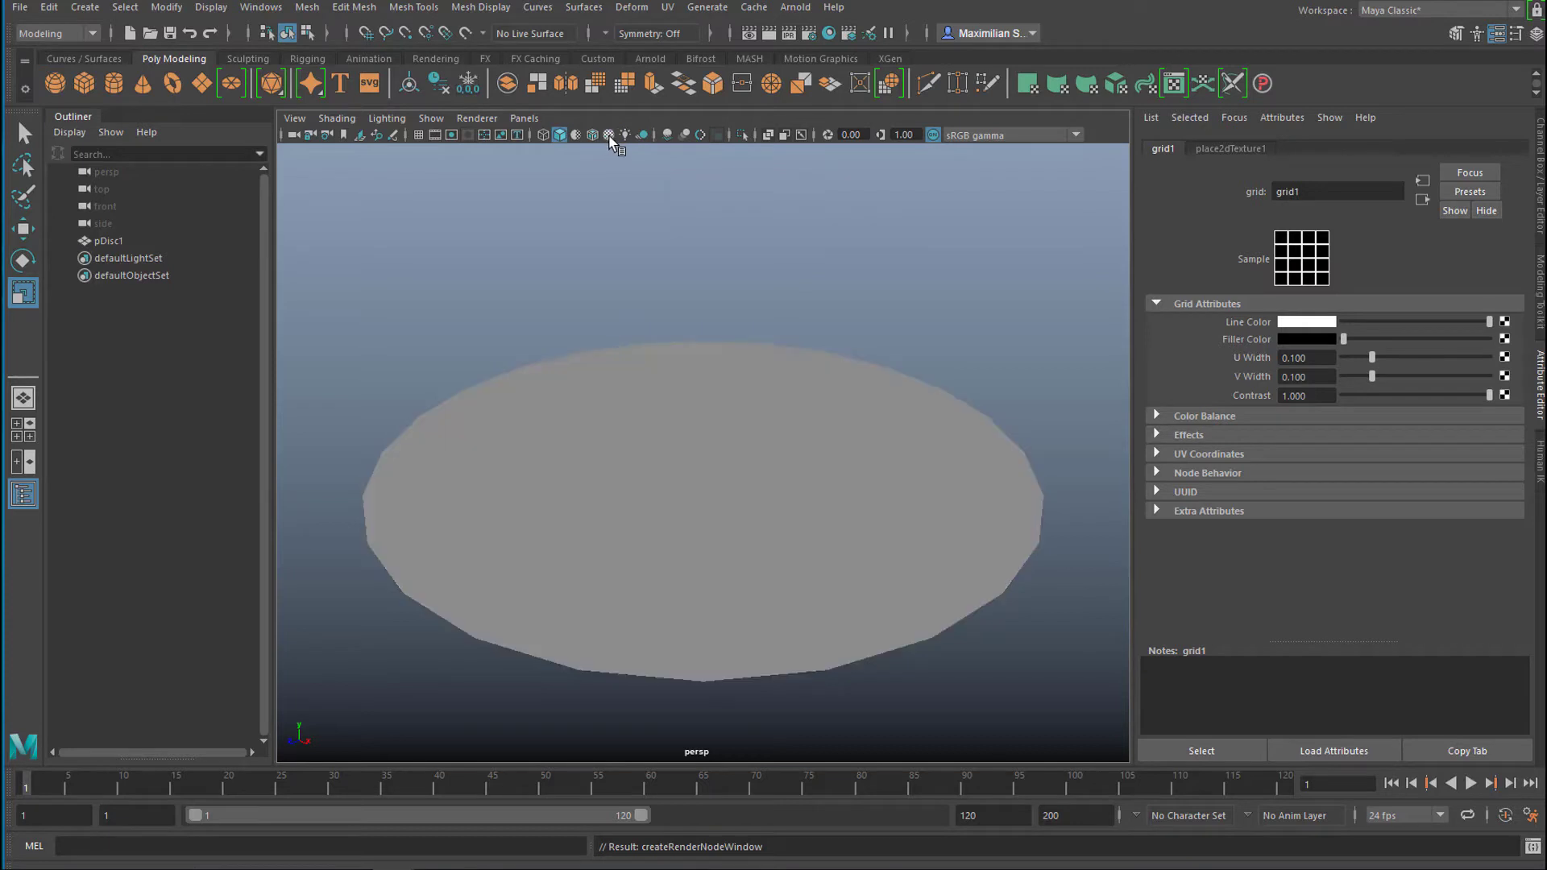
{"action": "left_click", "coordinate": [609, 135]}
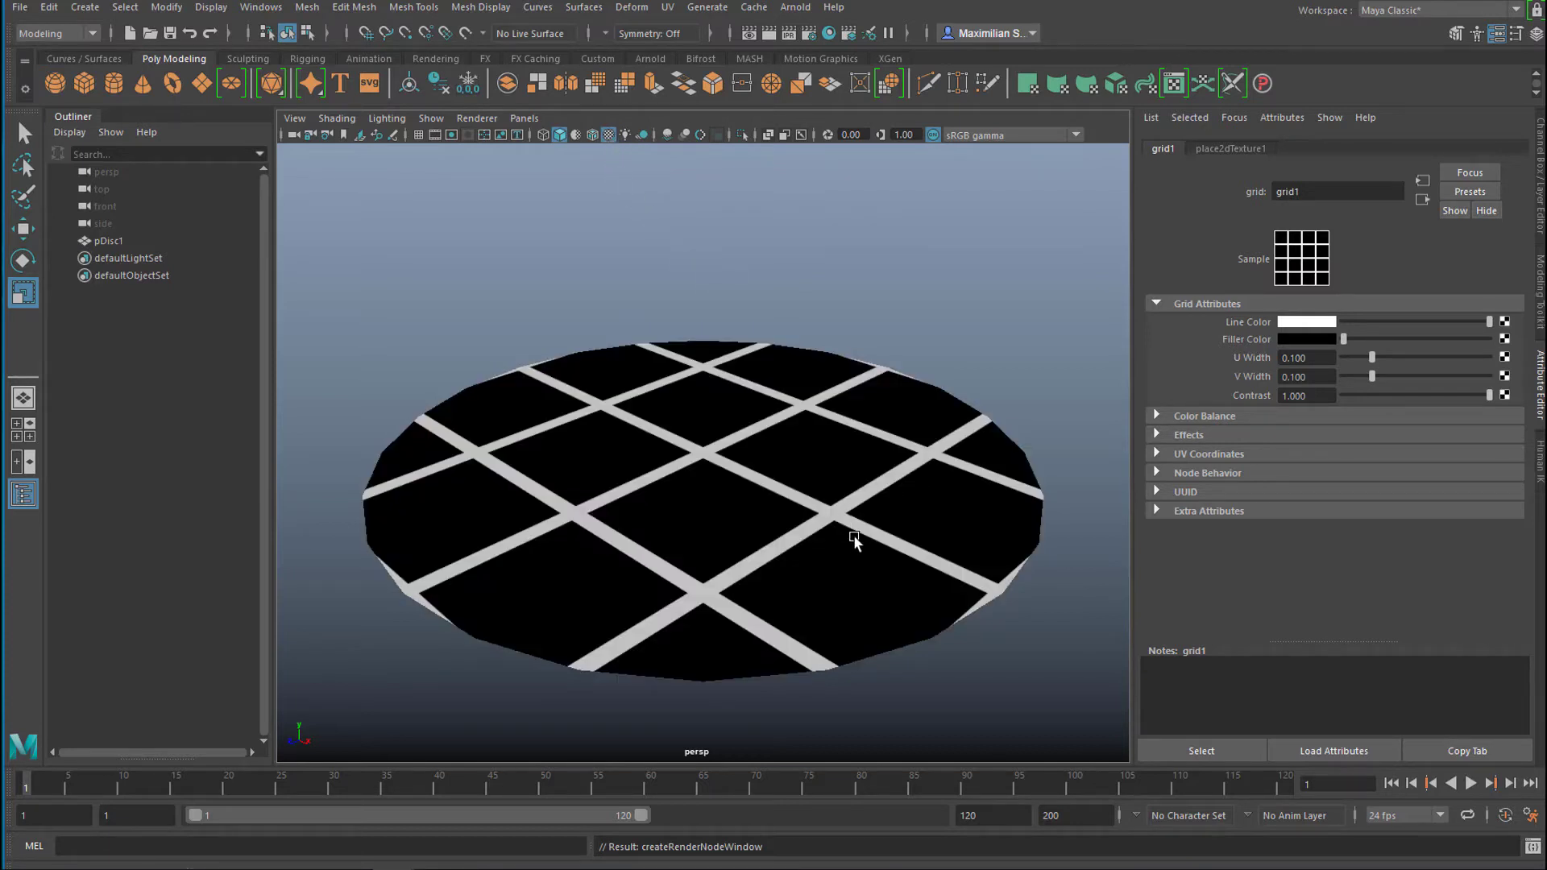
{"action": "left_click_drag", "start_coordinate": [848, 559], "coordinate": [845, 574], "text": "alt"}
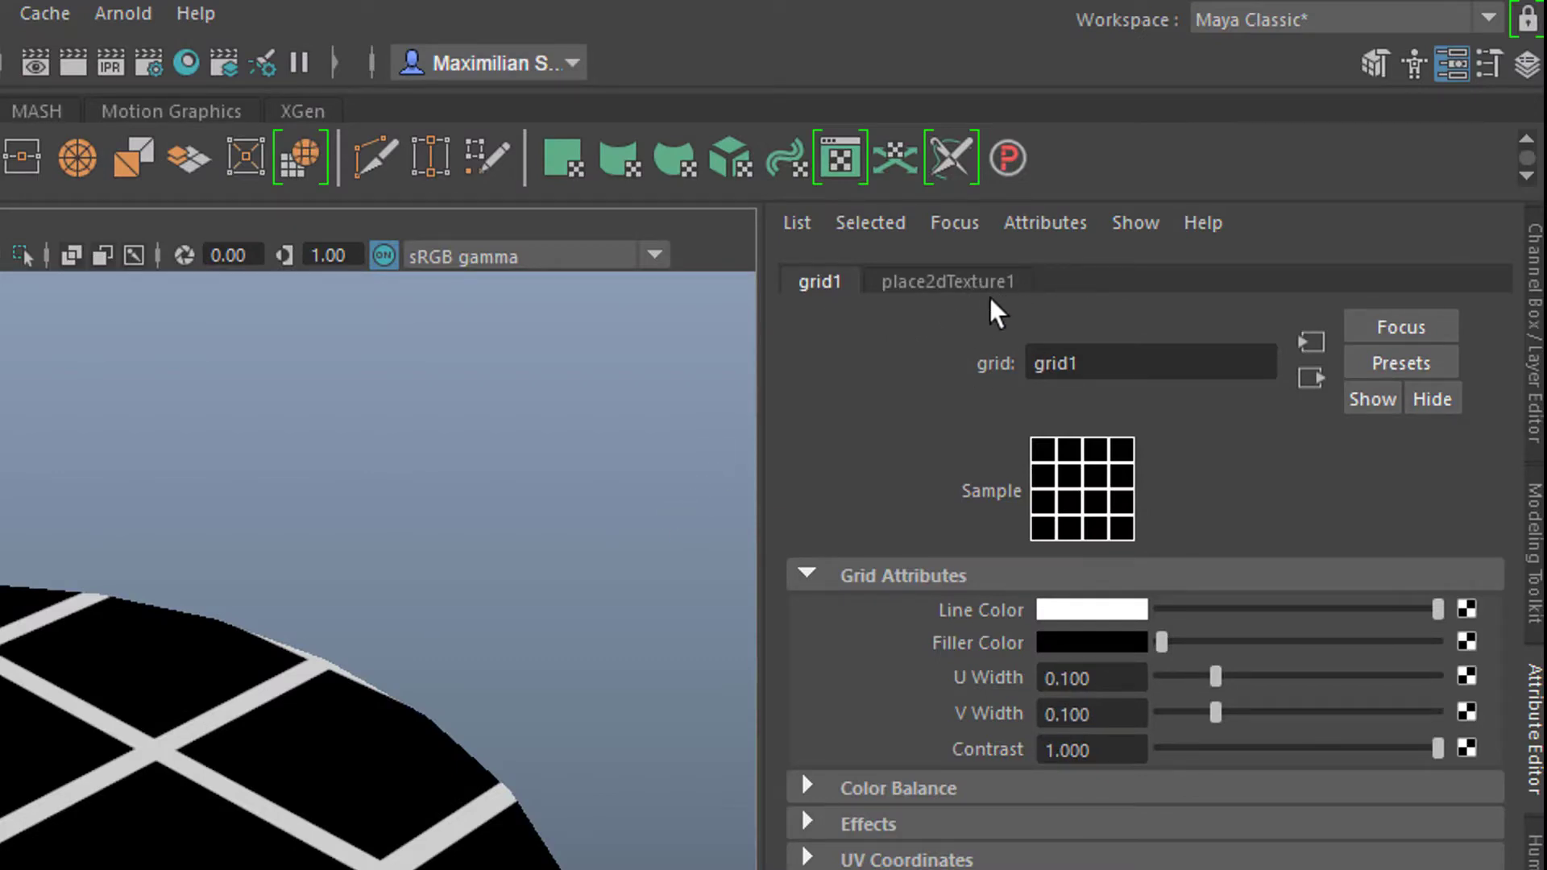
- Set the grid texture's Repeat UV to 2 in U and 20 in V in its 2D placement
{"action": "left_click", "coordinate": [971, 283]}
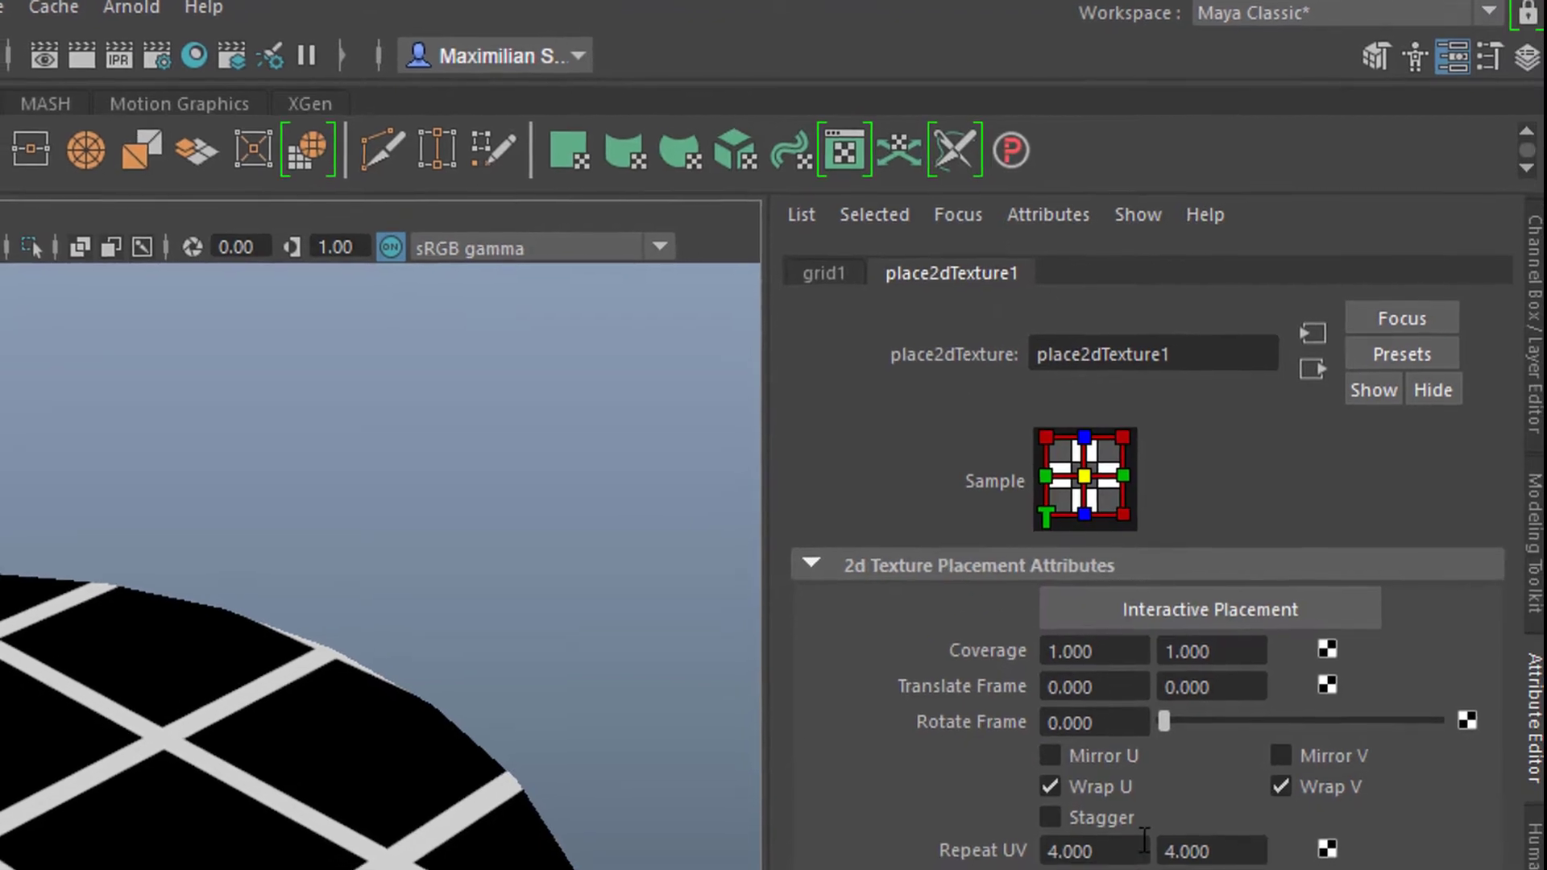
{"action": "left_click", "coordinate": [1131, 826]}
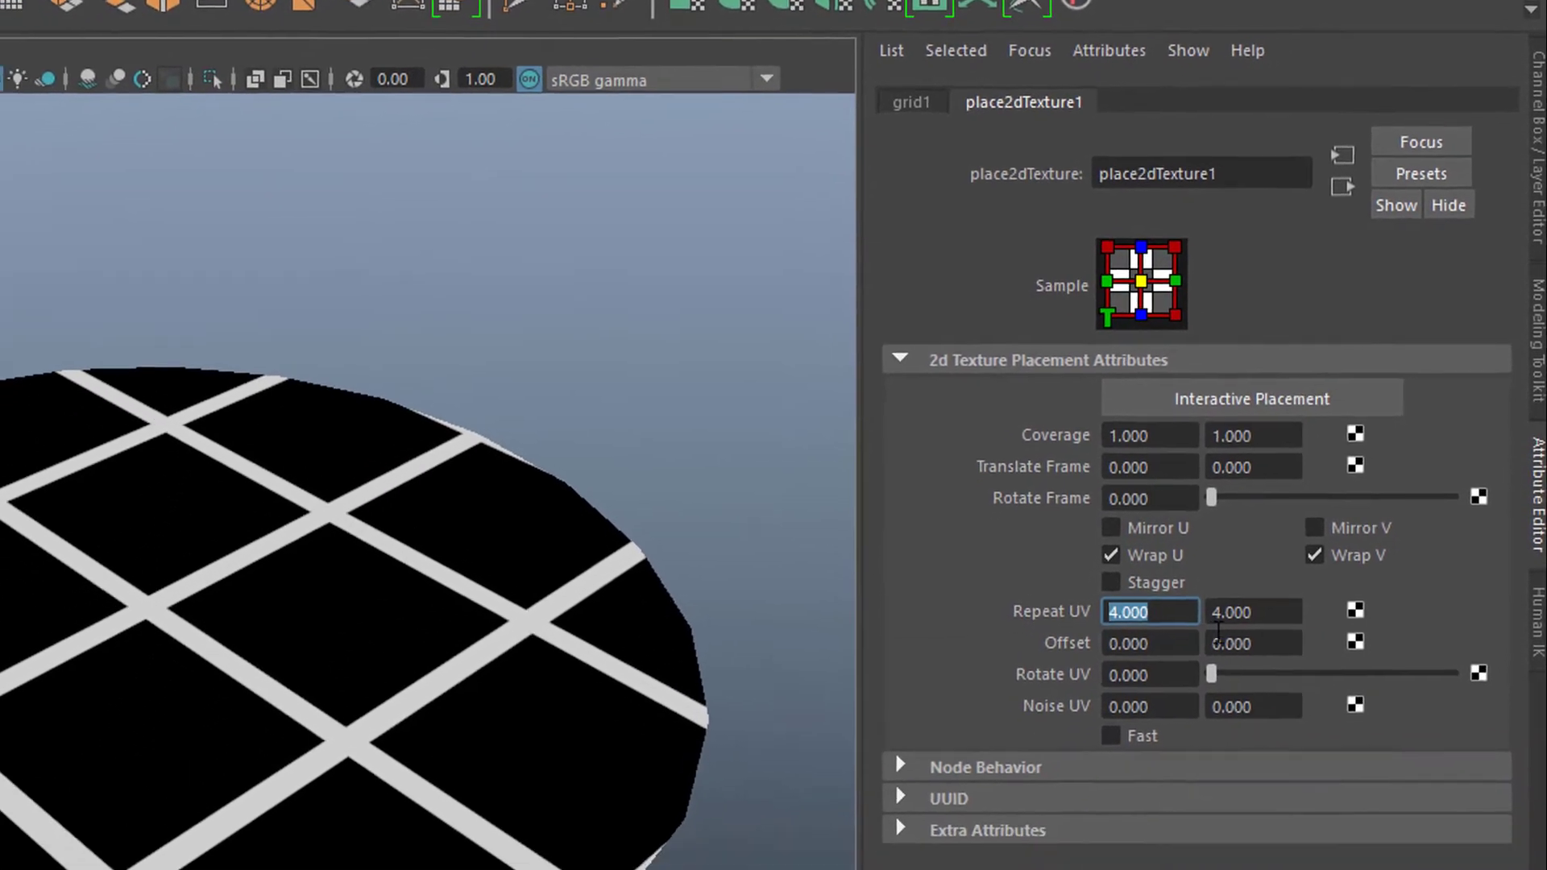
{"action": "type", "text": "2"}
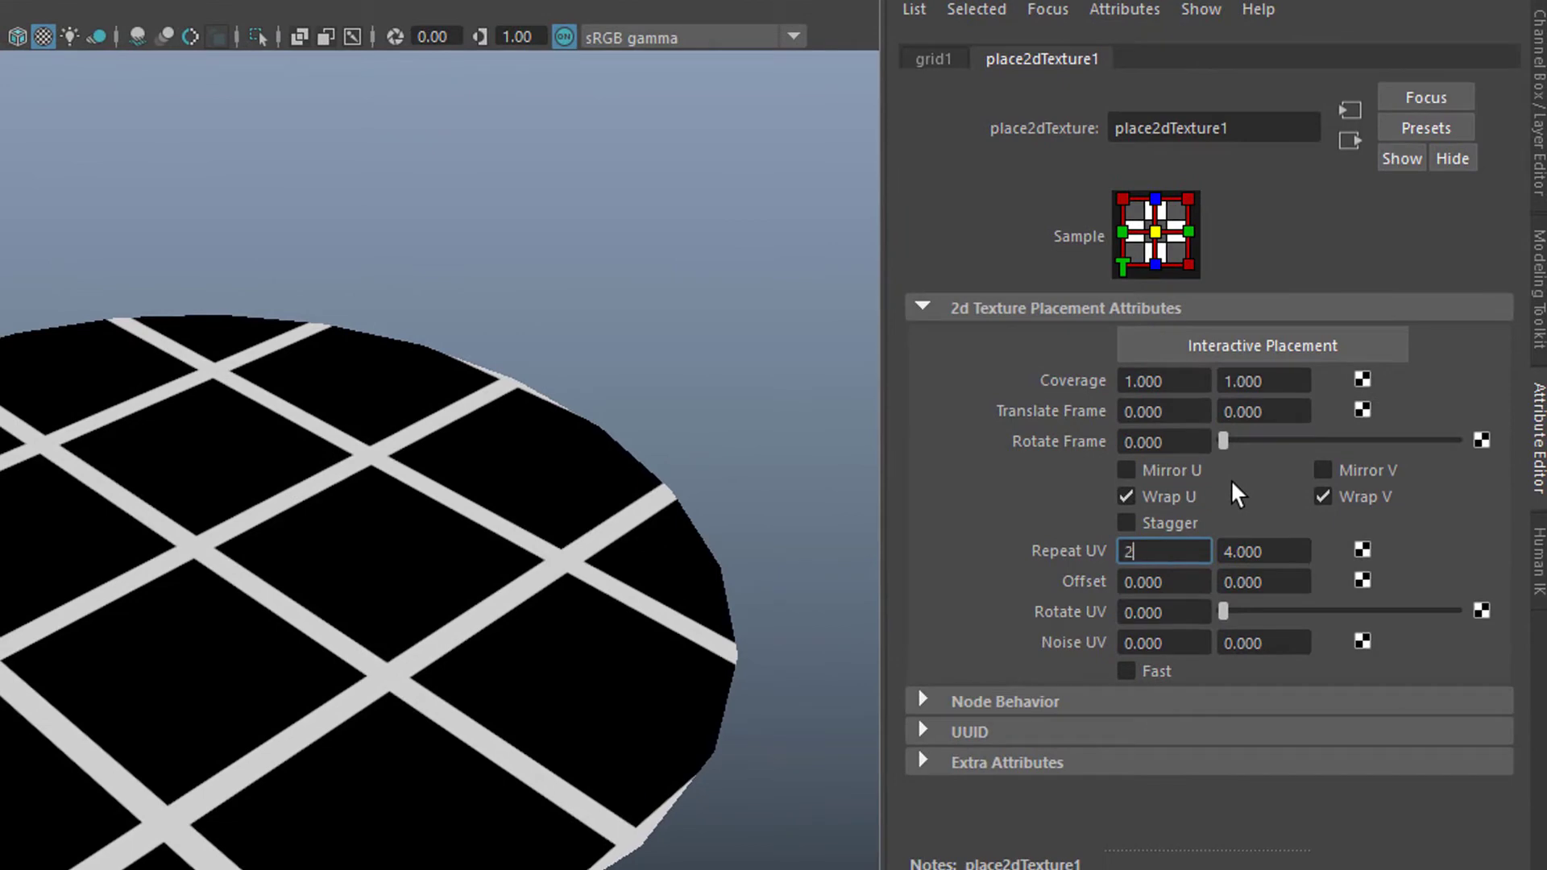
{"action": "key", "text": "Return"}
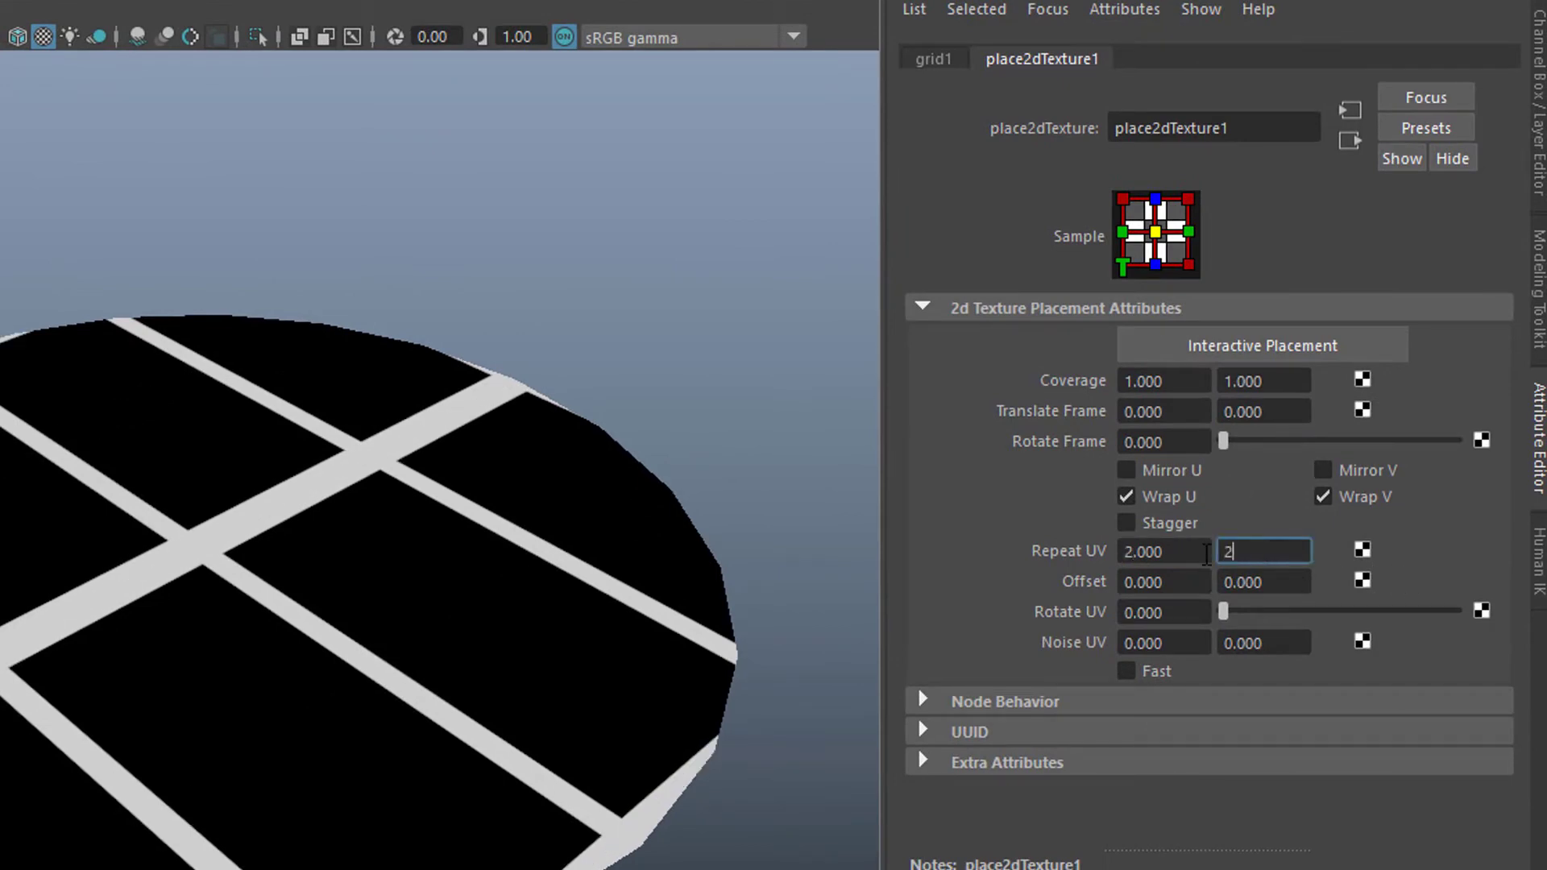
{"action": "key", "text": "Return"}
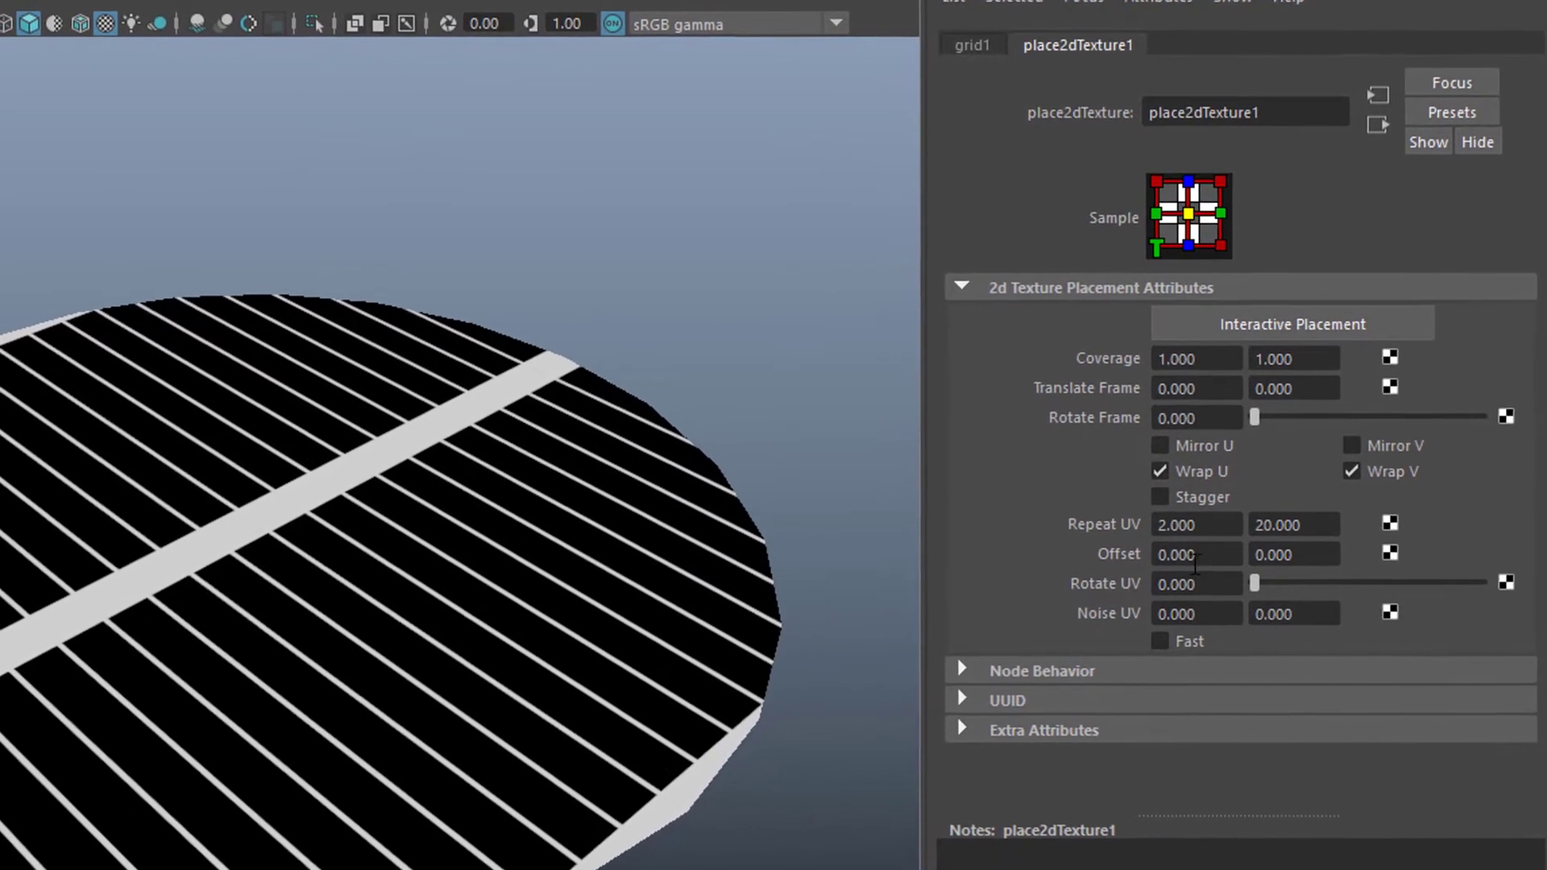
- Set the grid texture's U offset to 0.2
{"action": "double_click", "coordinate": [1206, 546]}
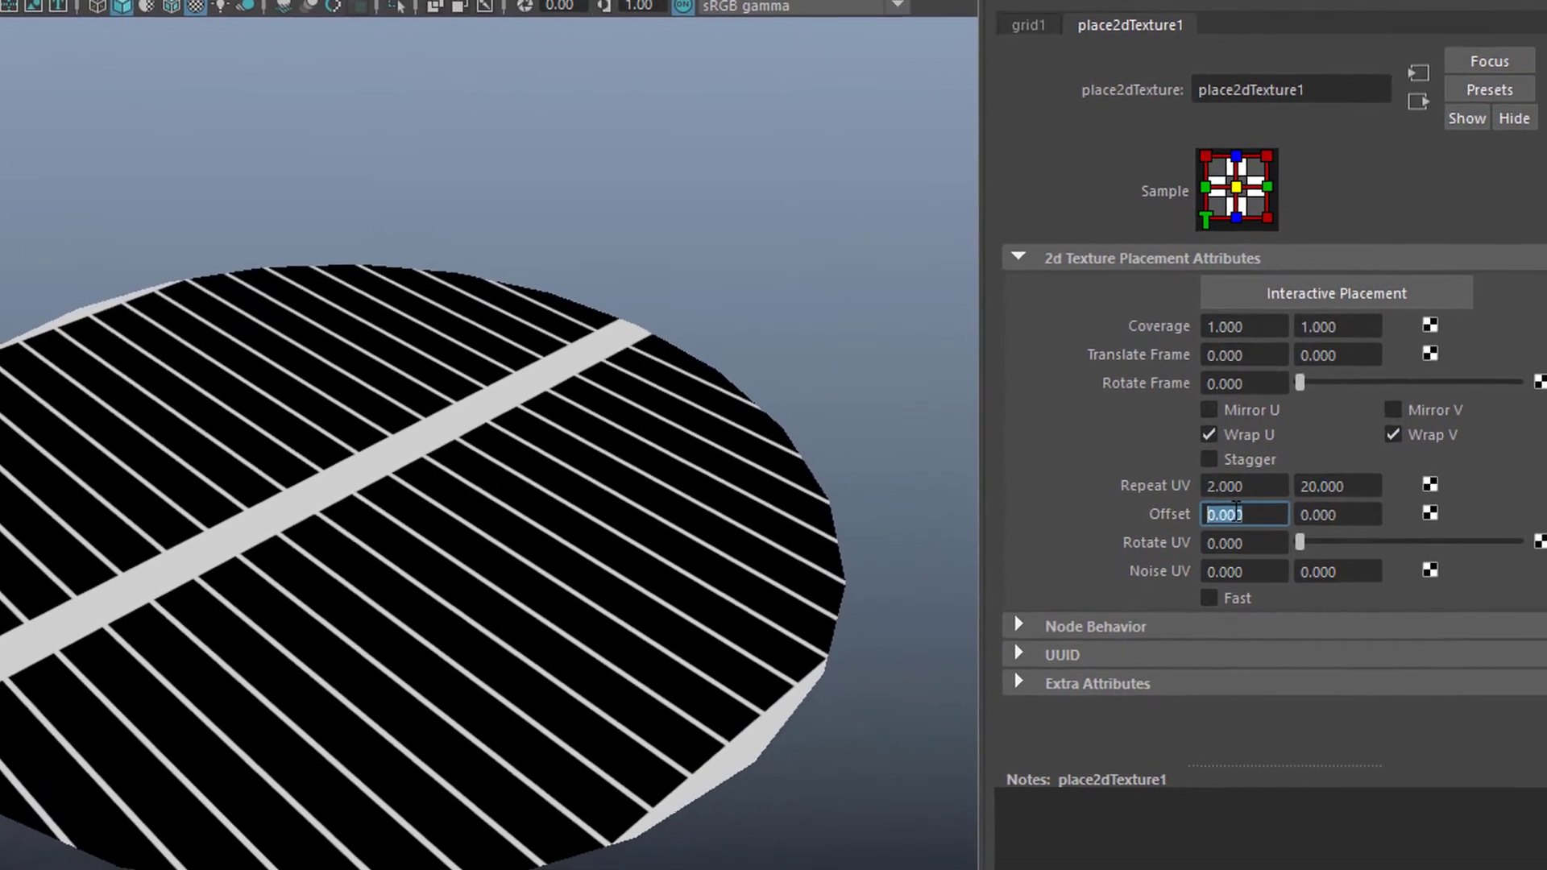
{"action": "key", "text": "BackSpace"}
{"action": "type", "text": "0."}
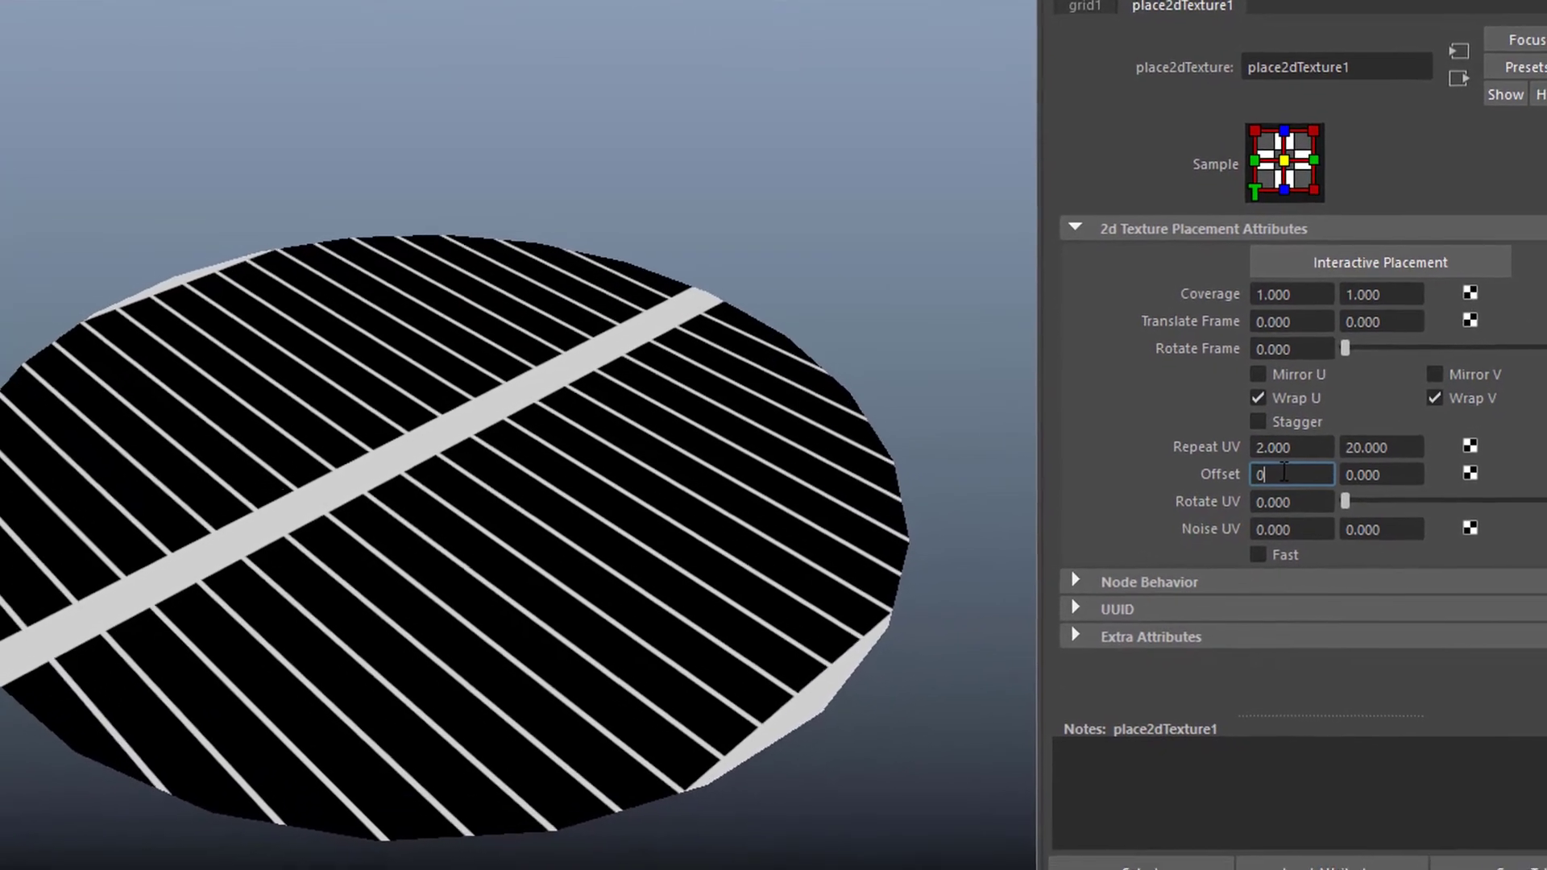
{"action": "type", "text": "2"}
{"action": "key", "text": "Return"}
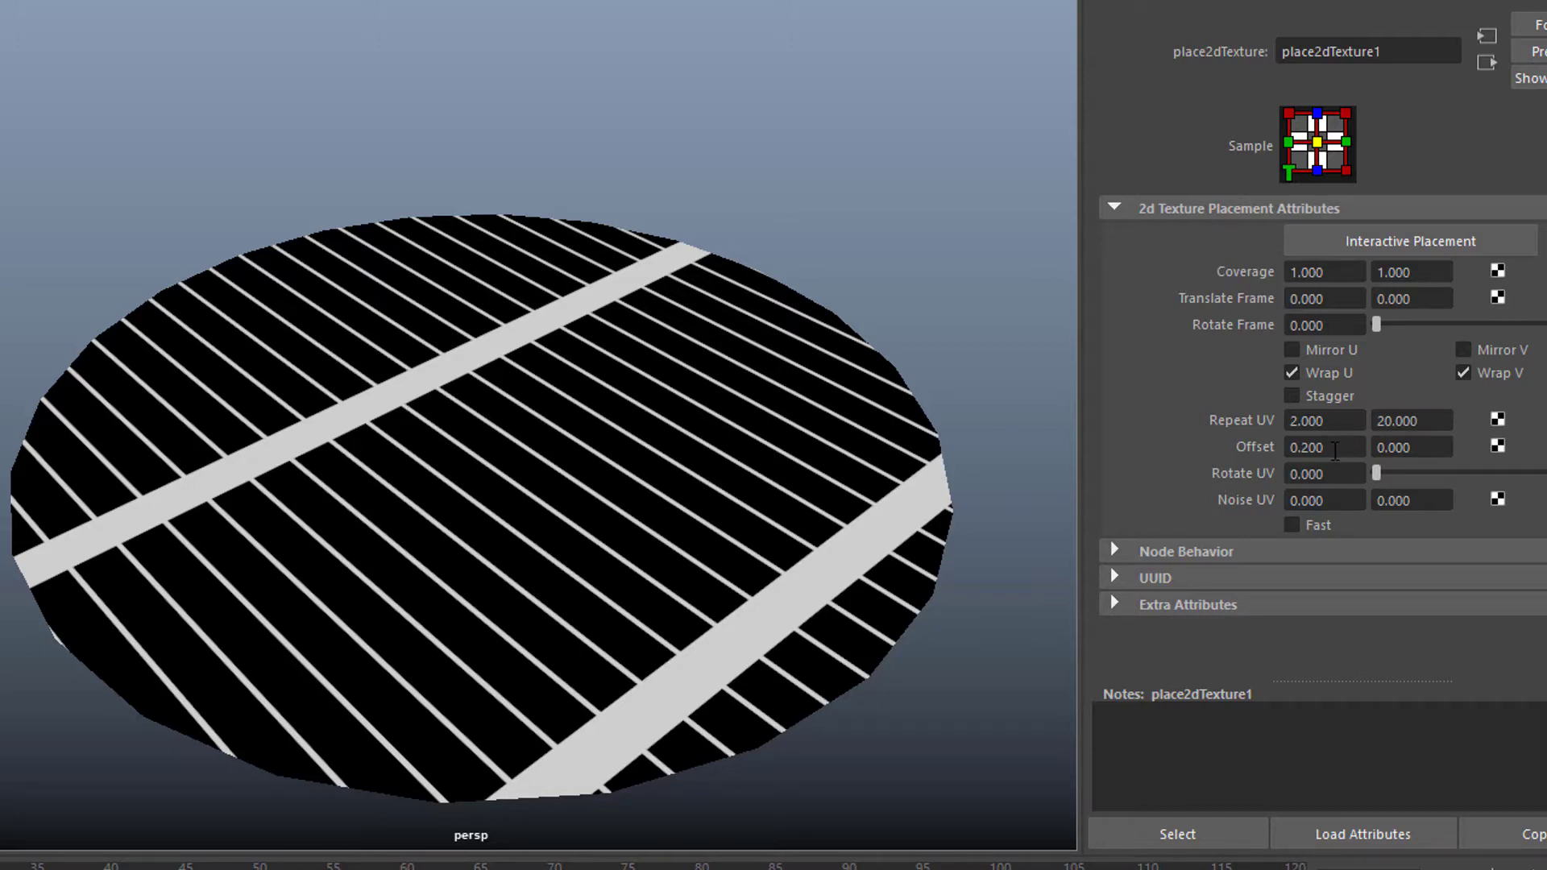
- Drive the texture's U offset with the expression =time and play the timeline to preview the motion
{"action": "left_click_drag", "start_coordinate": [1340, 453], "coordinate": [1288, 451]}
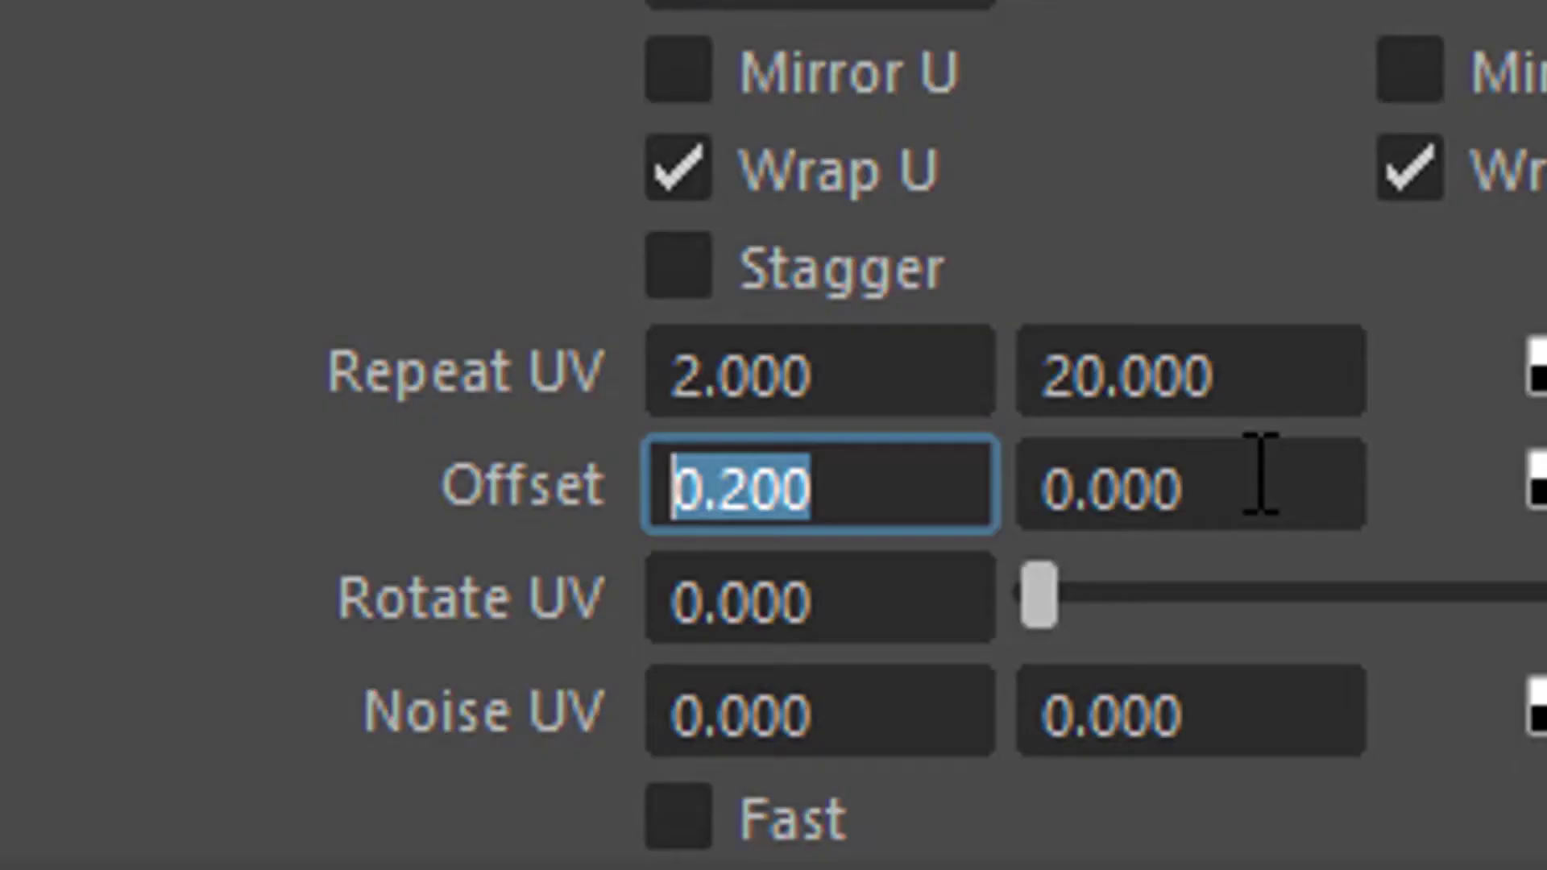
{"action": "type", "text": "="}
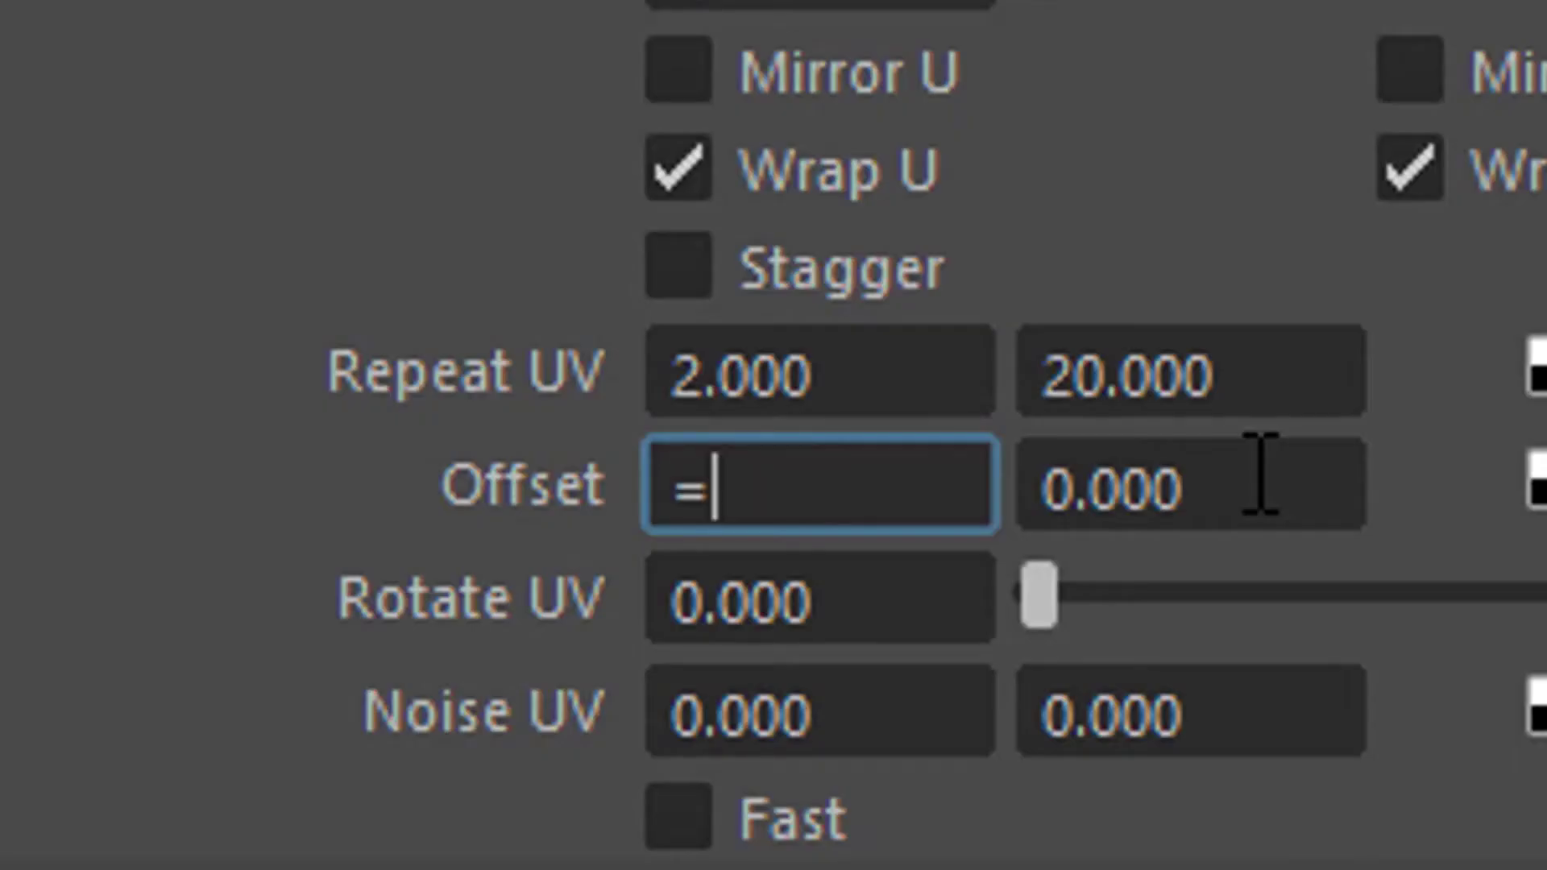
{"action": "type", "text": "time"}
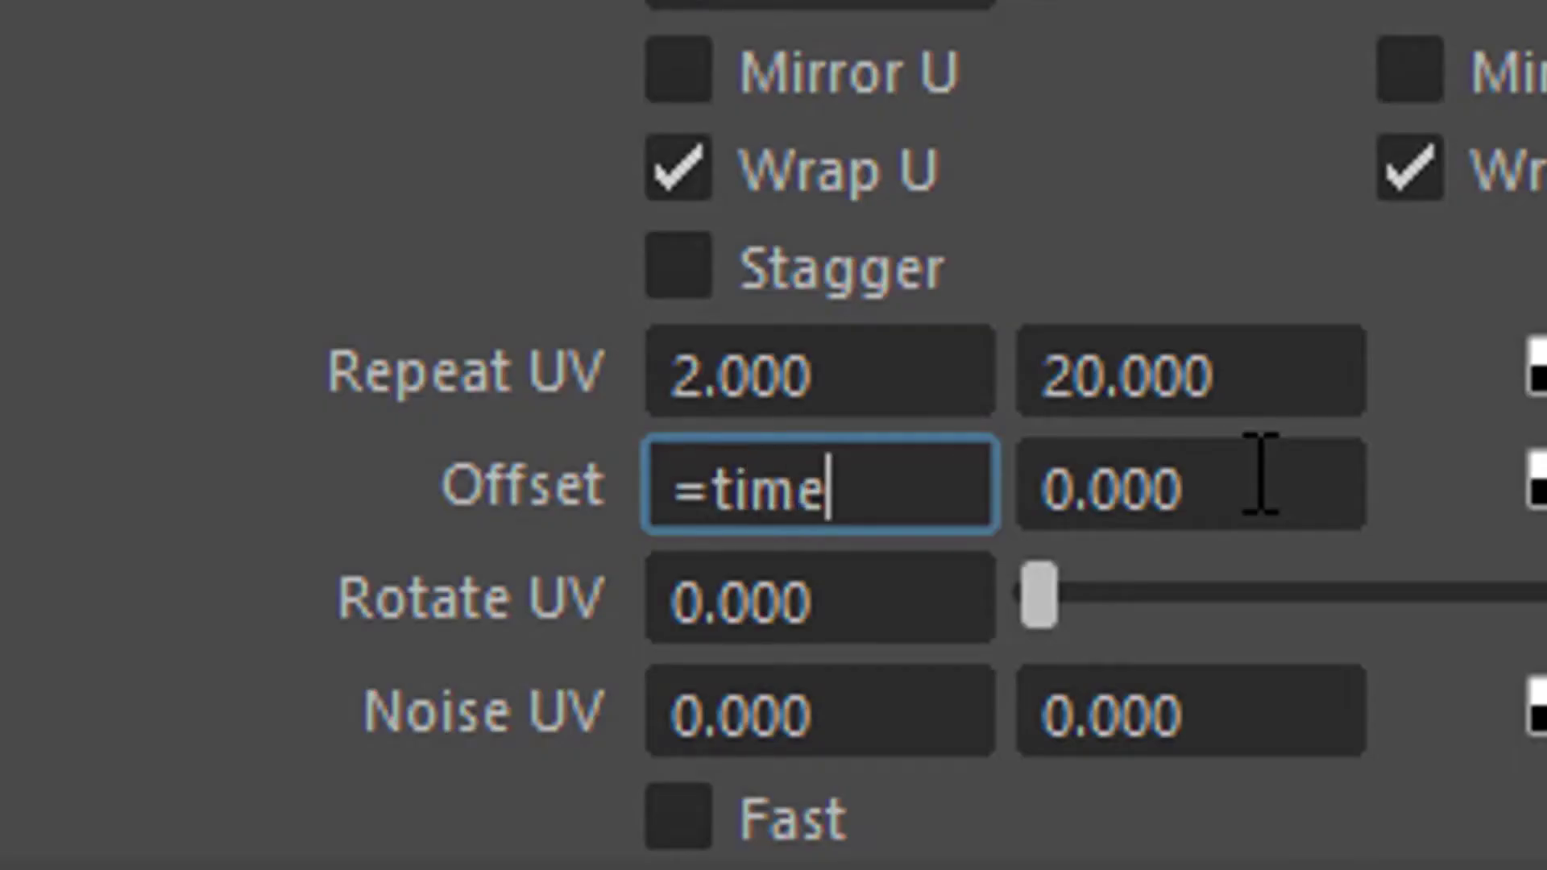
{"action": "key", "text": "Return"}
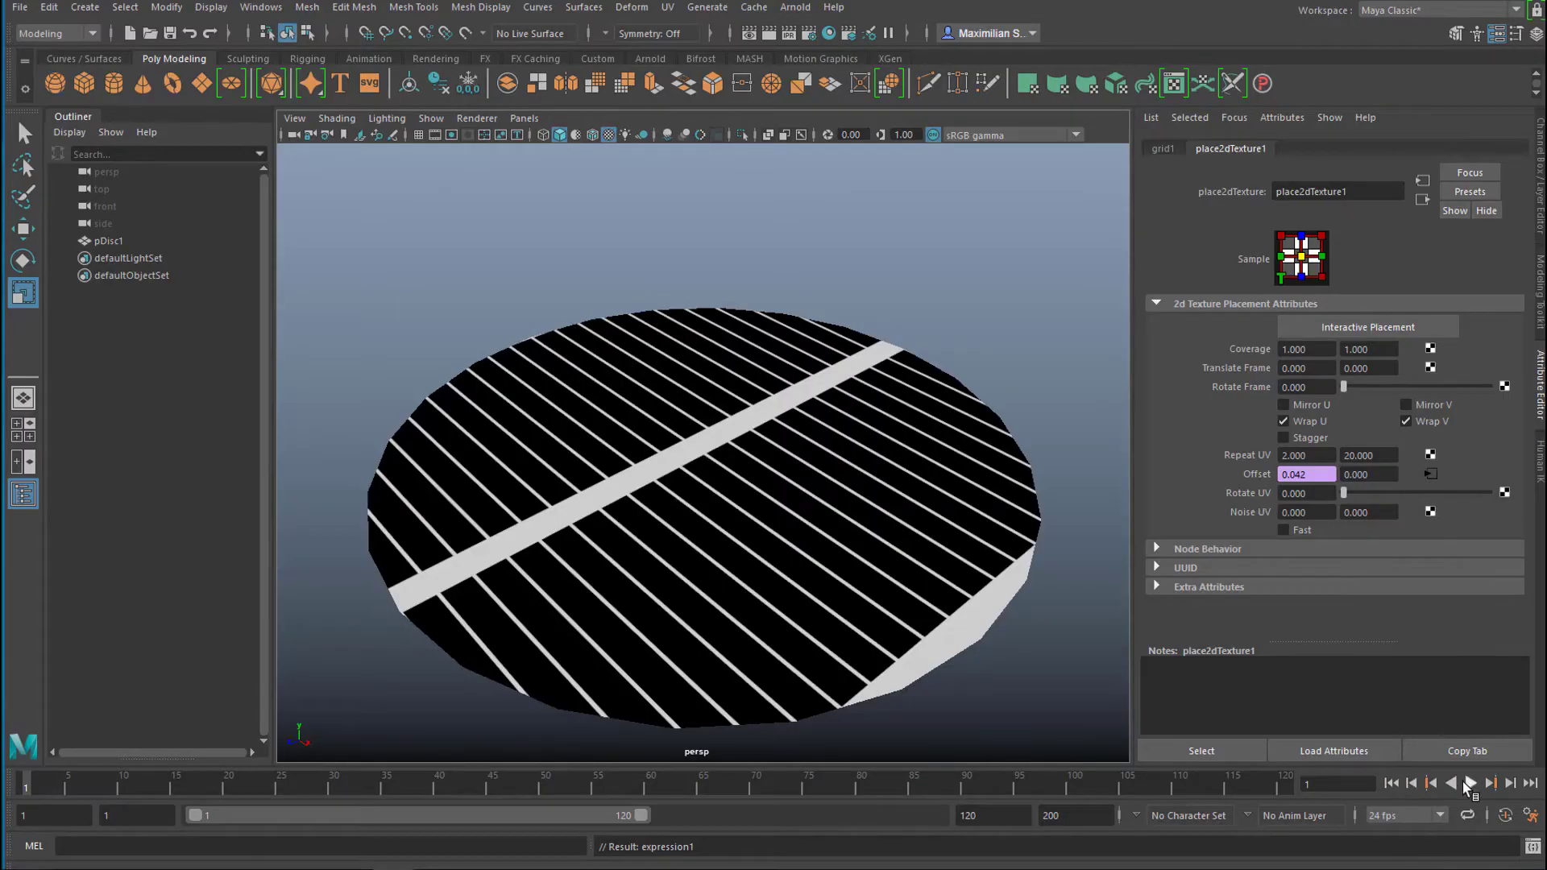
{"action": "left_click", "coordinate": [1470, 782]}
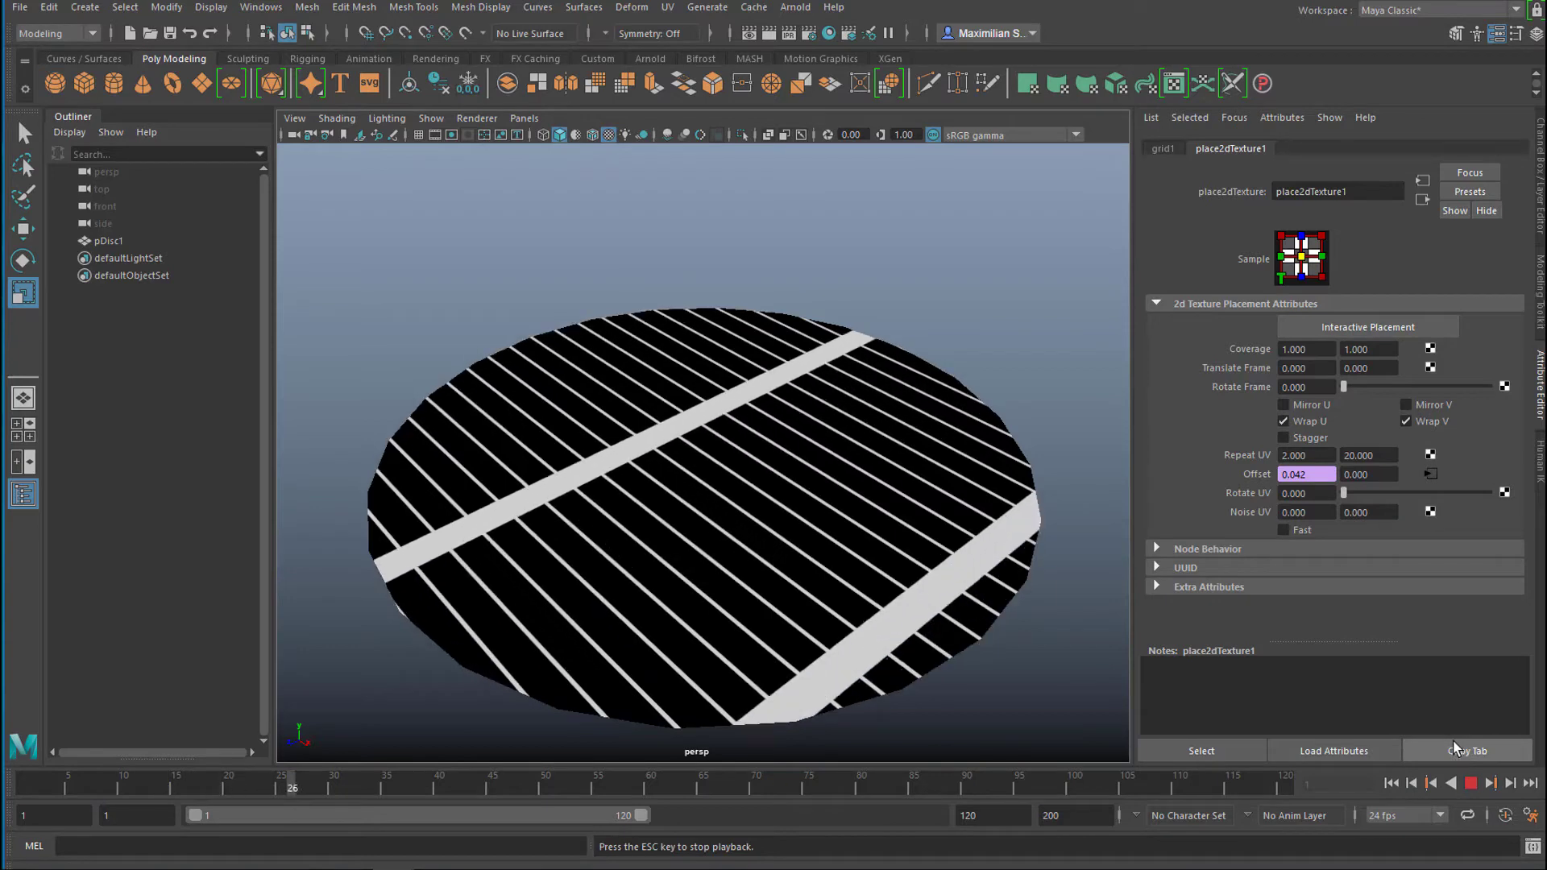
{"action": "left_click", "coordinate": [1465, 781]}
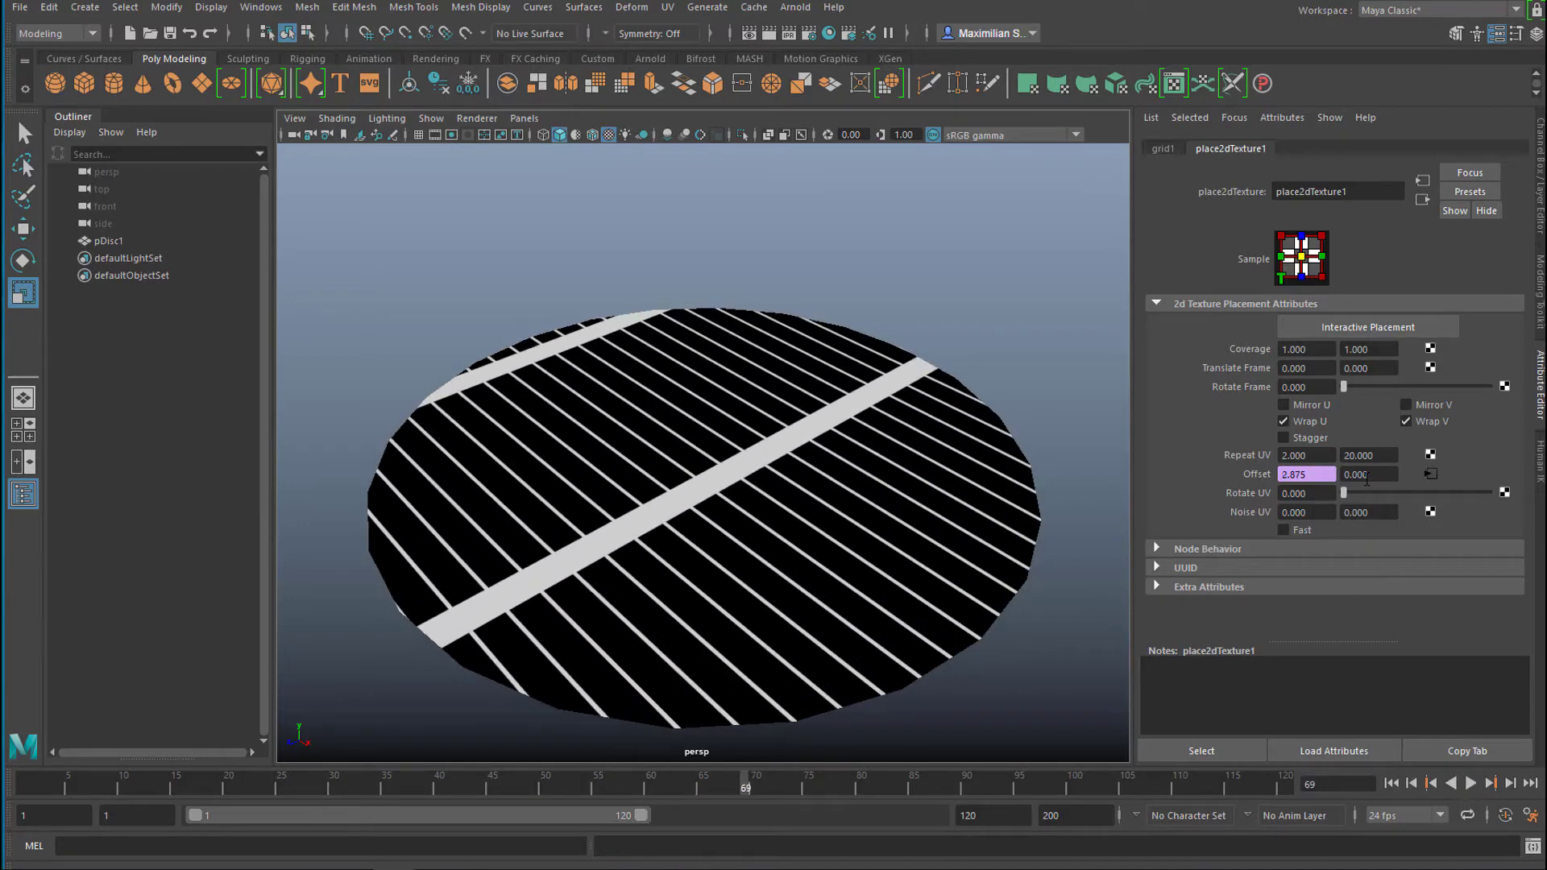
- Drive the texture's V offset with the expression =time and preview the animation by playing the timeline
{"action": "left_click_drag", "start_coordinate": [1367, 479], "coordinate": [1344, 479]}
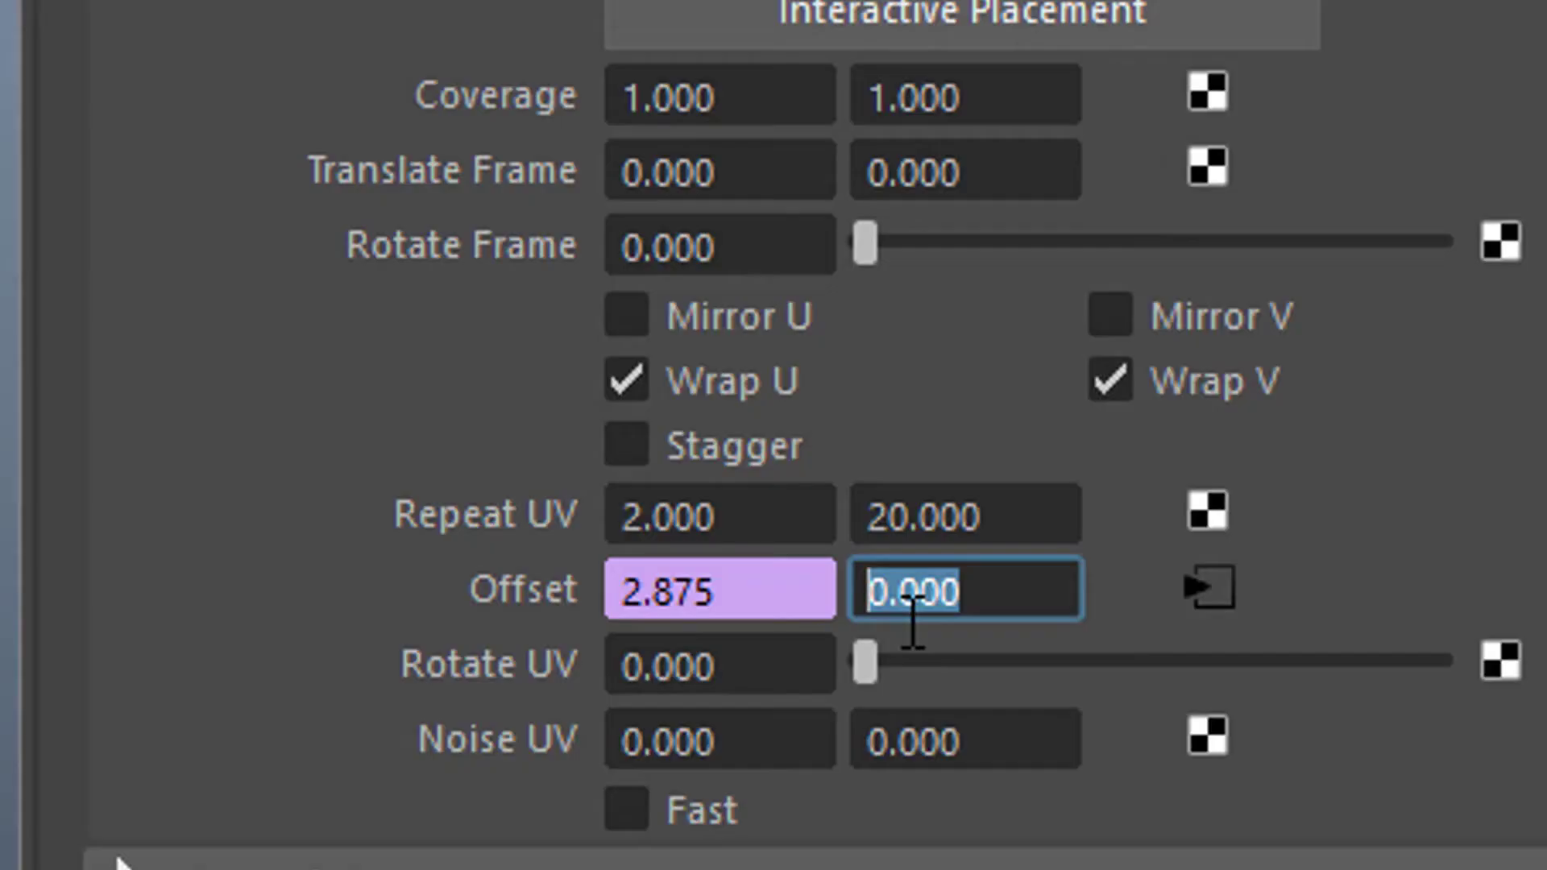
{"action": "type", "text": "=time"}
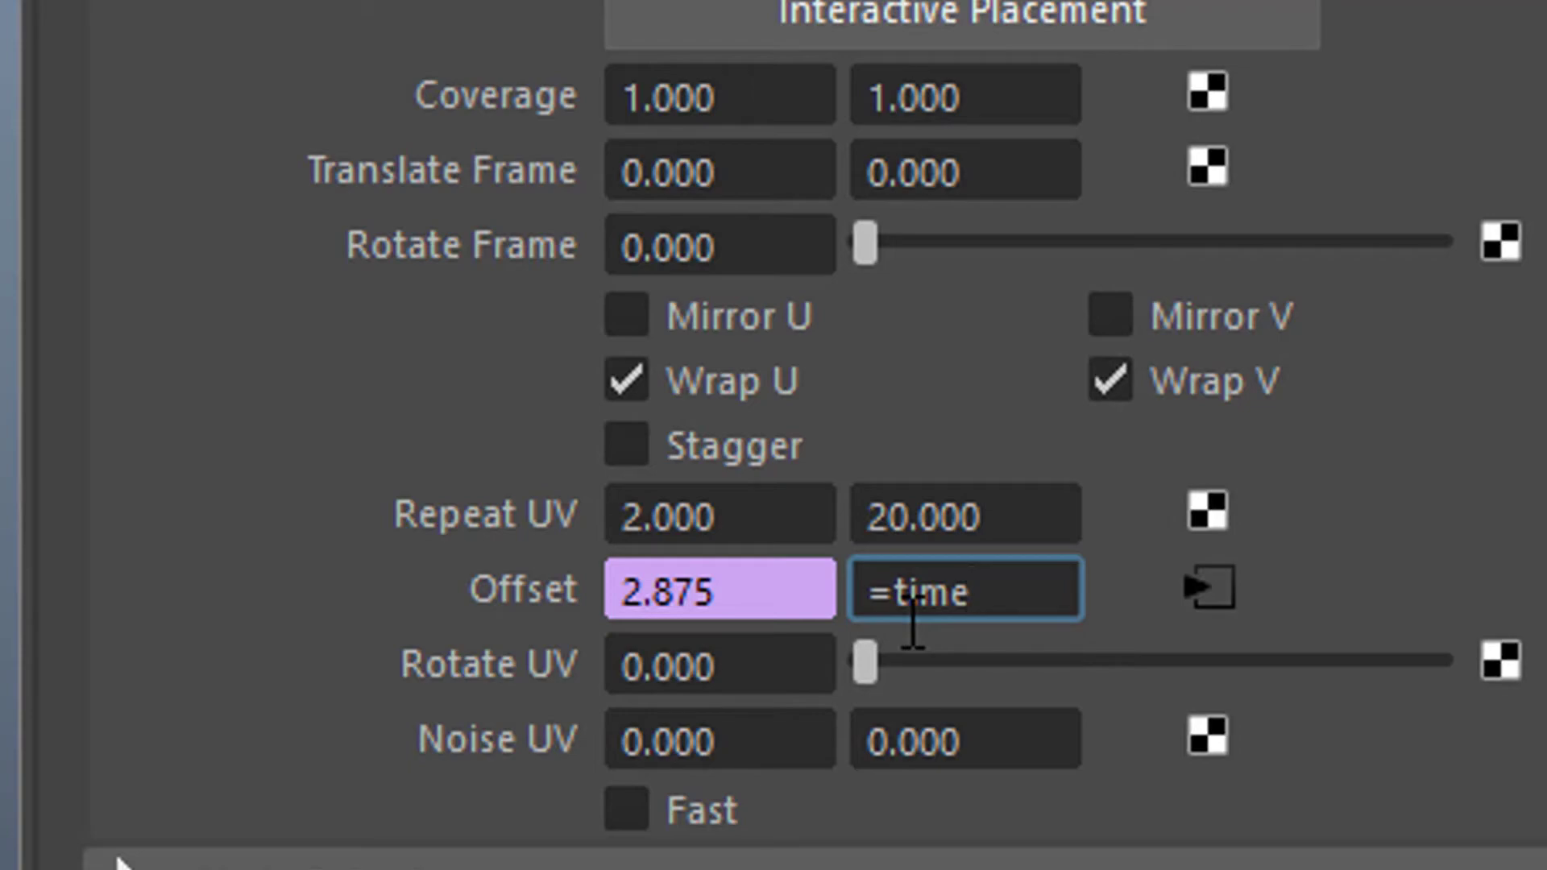
{"action": "key", "text": "Return"}
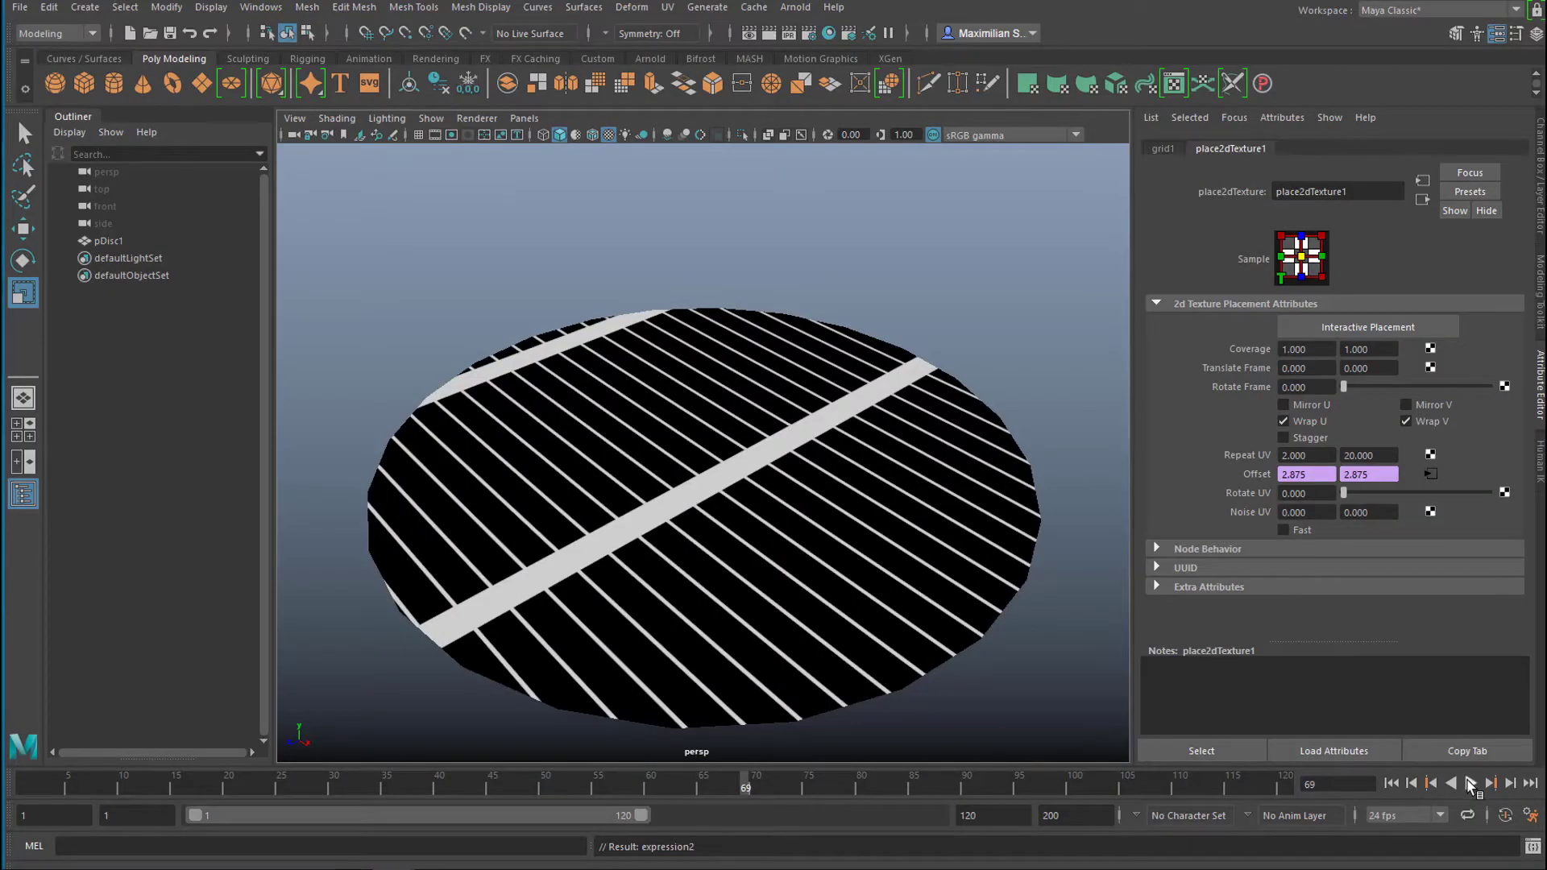
{"action": "left_click", "coordinate": [1469, 783]}
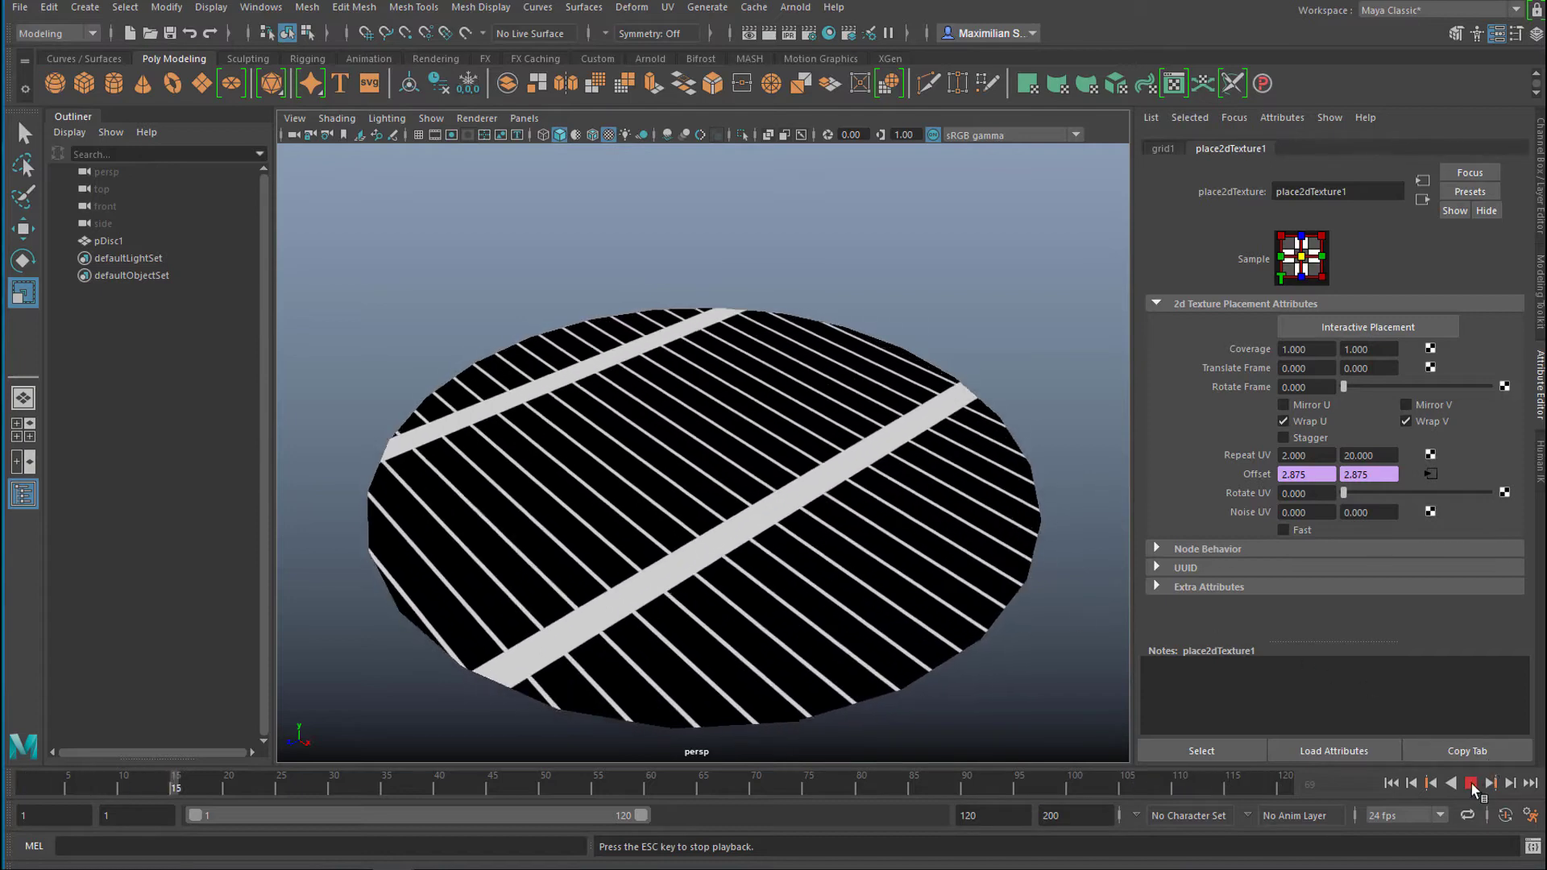
{"action": "left_click", "coordinate": [1469, 783]}
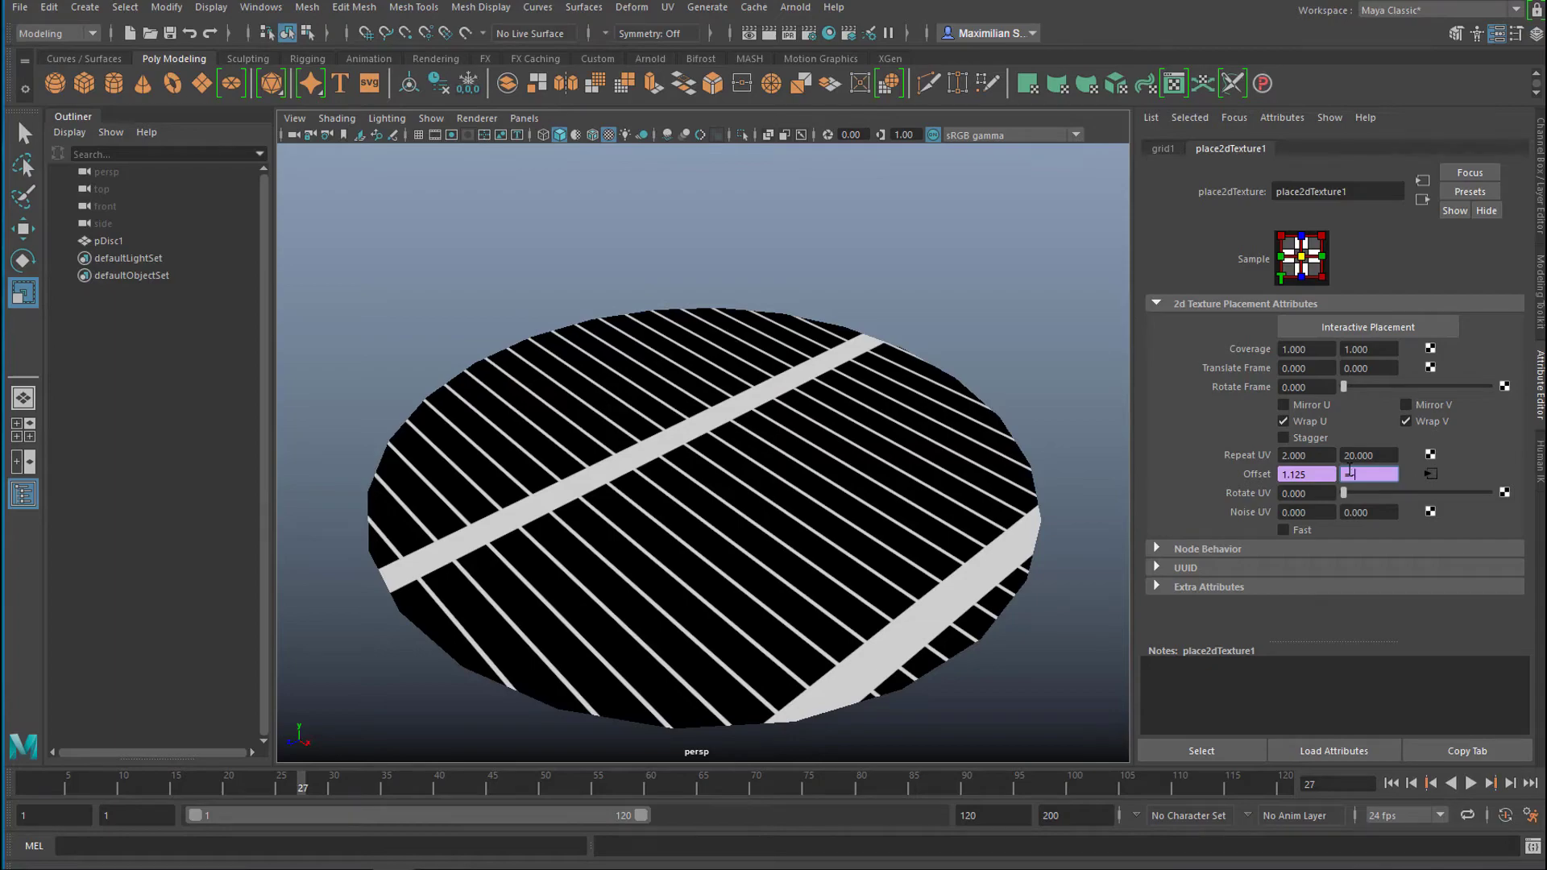
- Change the texture's V offset expression to =-5*time and play the timeline to preview the motion
{"action": "type", "text": "-5"}
{"action": "type", "text": "*"}
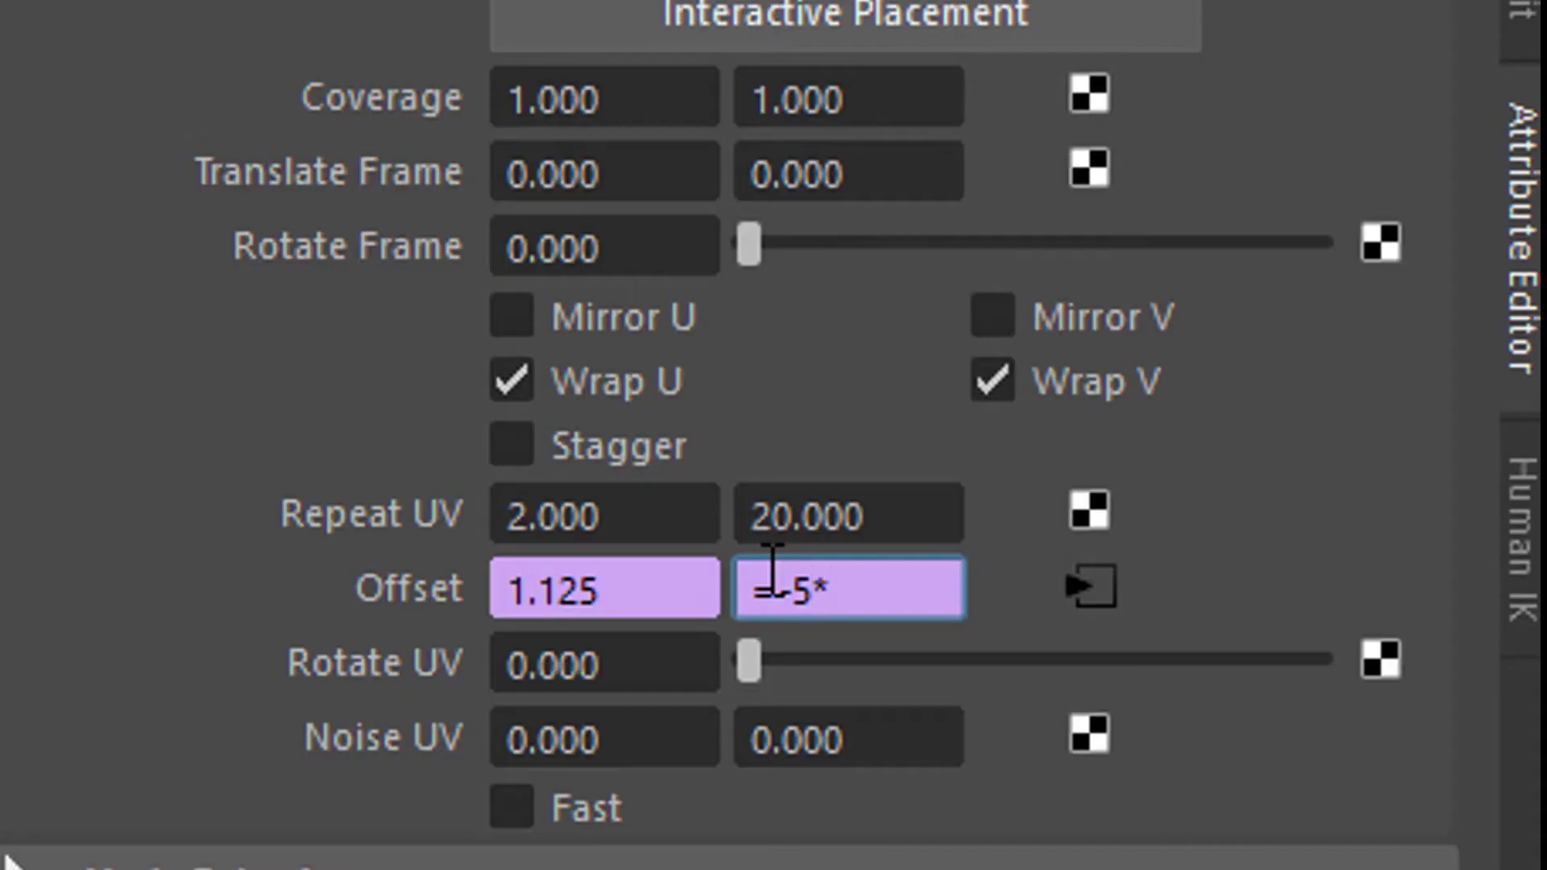
{"action": "type", "text": "time"}
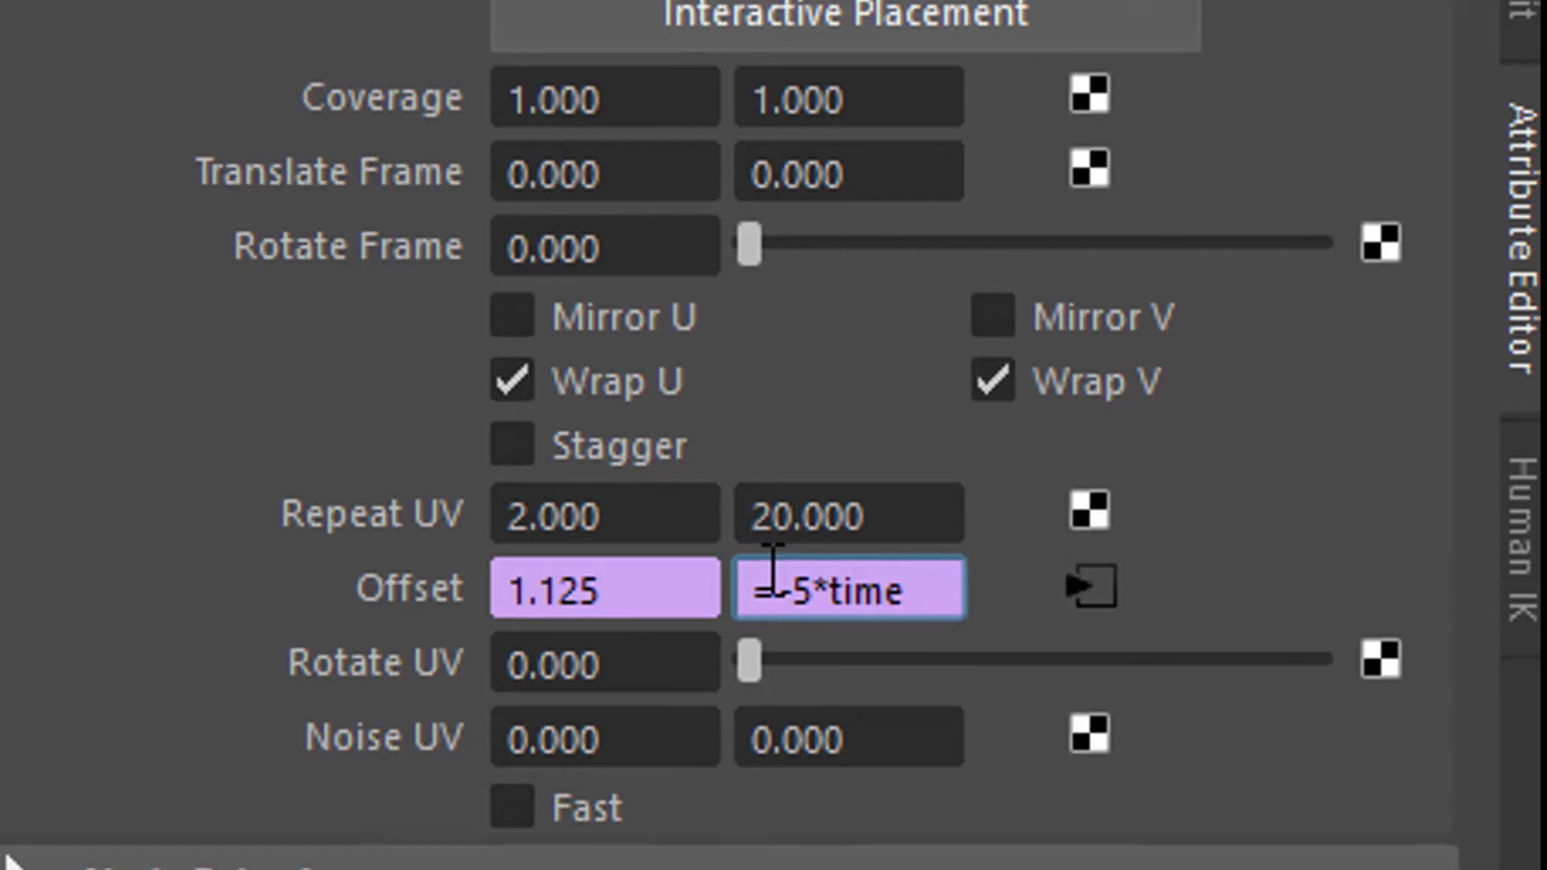
{"action": "key", "text": "Return"}
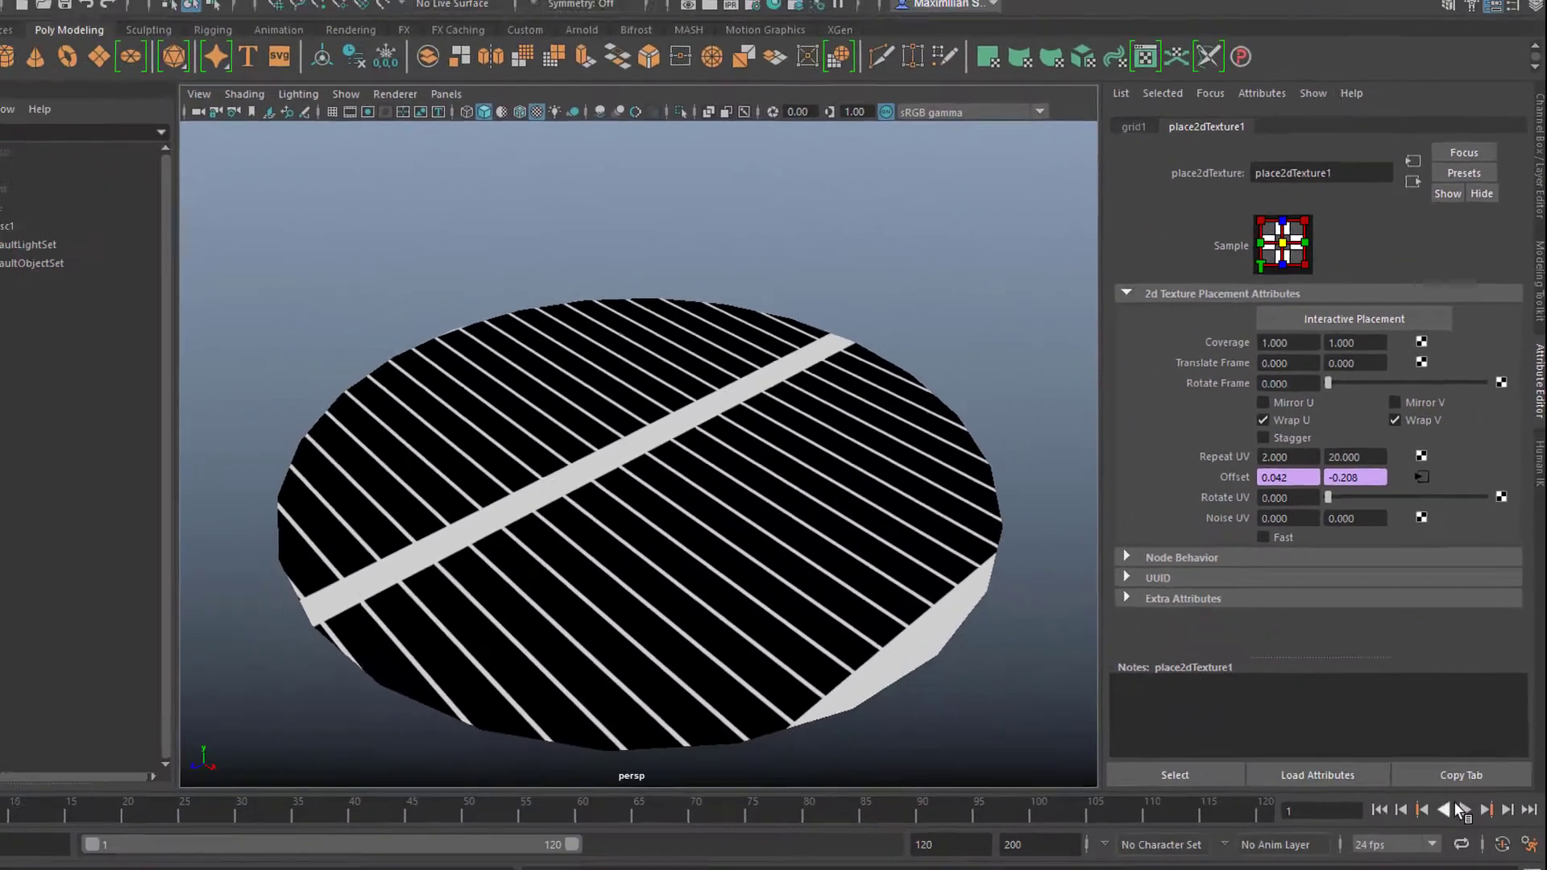
{"action": "left_click", "coordinate": [1471, 780]}
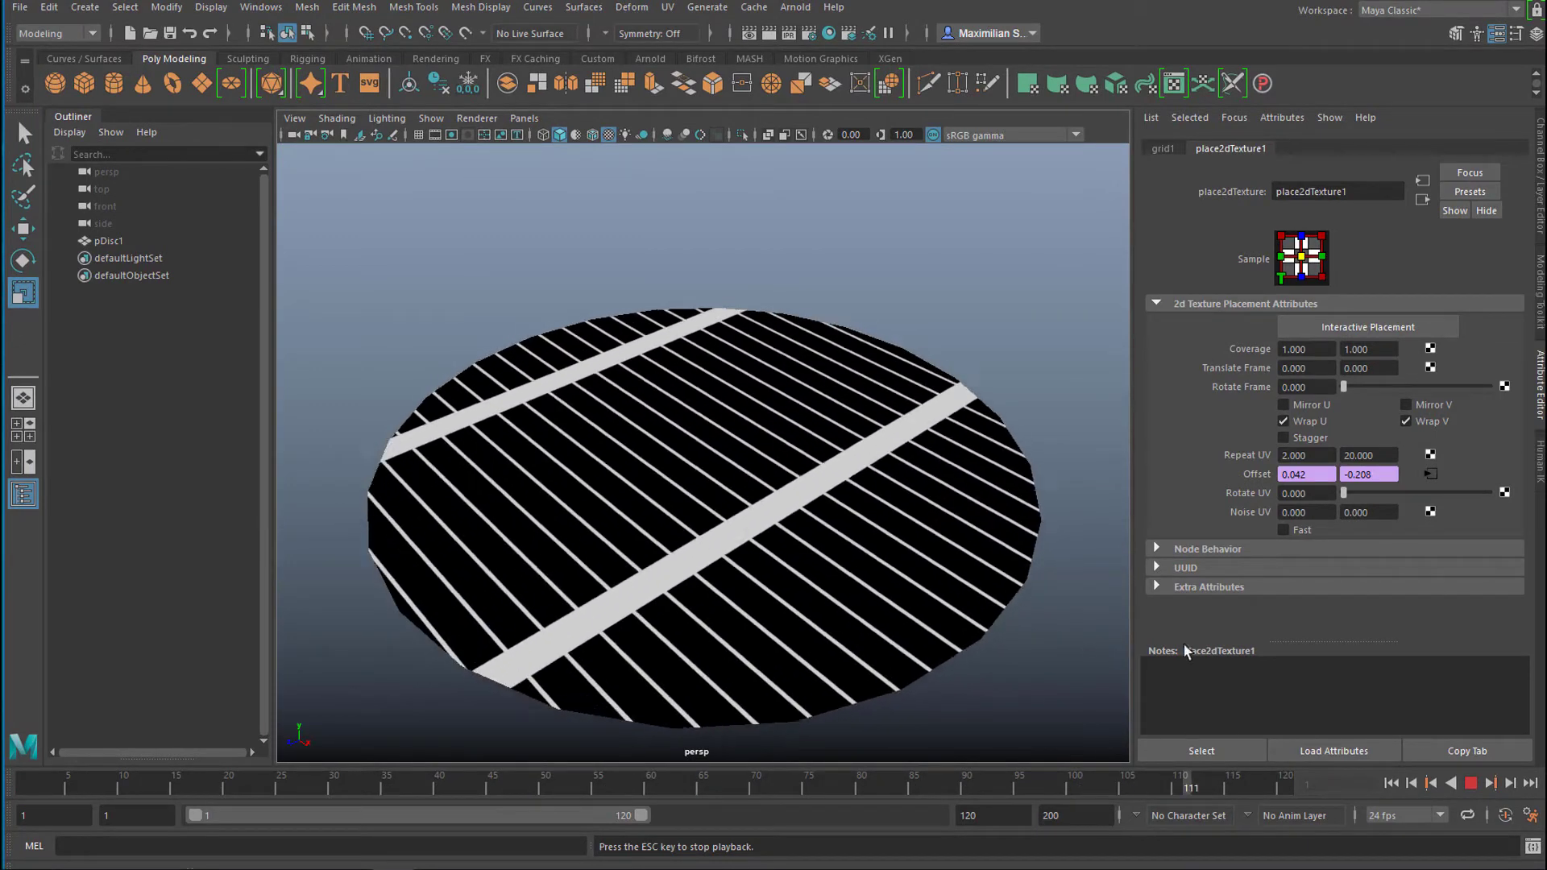
{"action": "left_click", "coordinate": [1471, 782]}
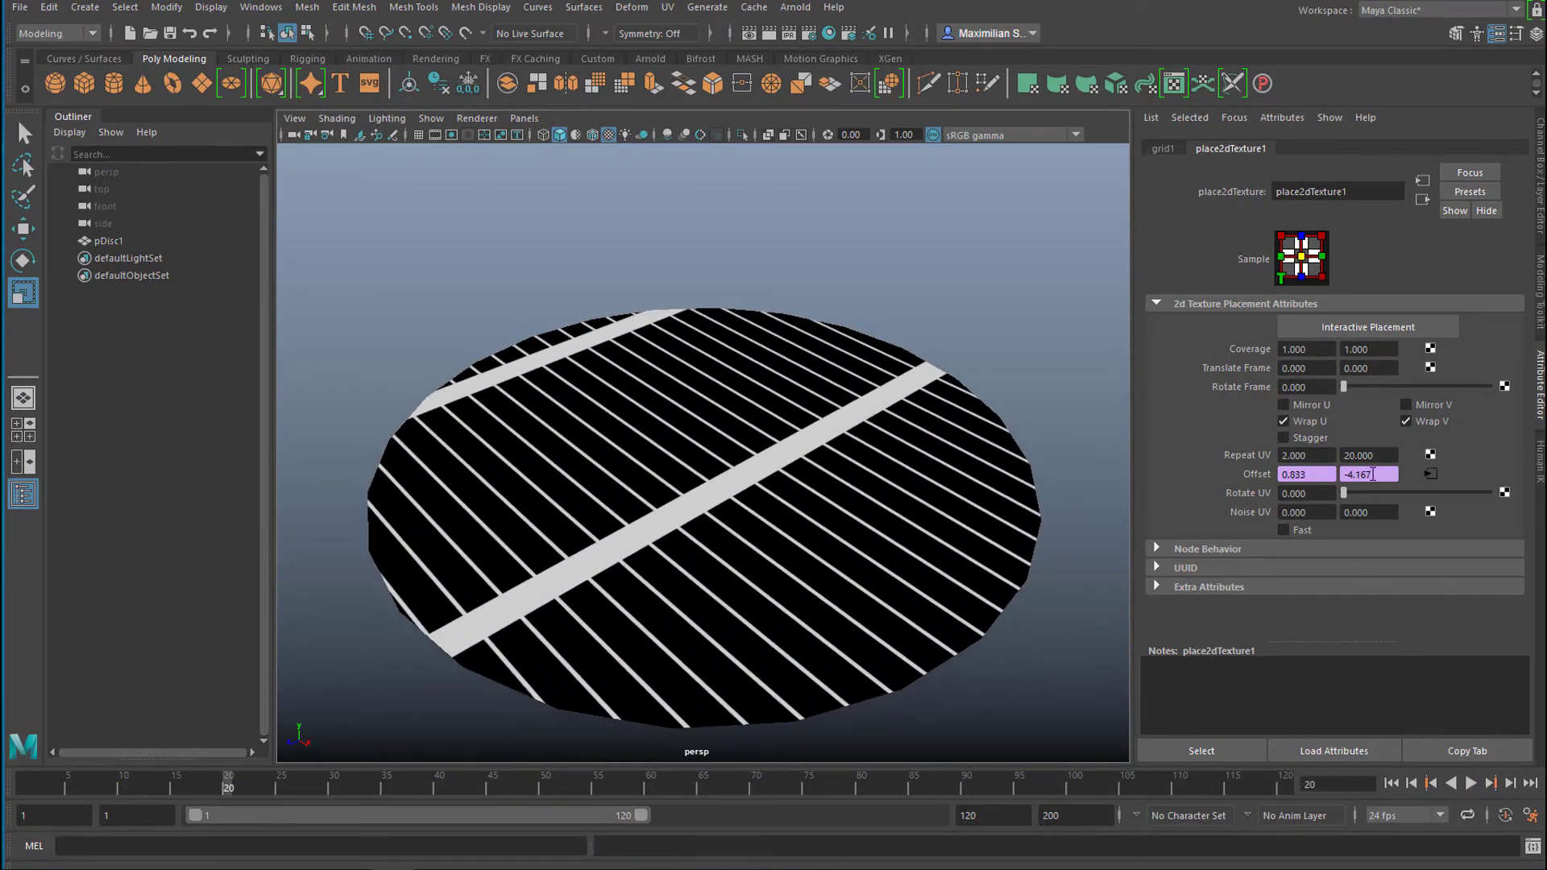
- Change the texture's V offset expression to =time and preview the animation from the first frame
{"action": "left_click_drag", "start_coordinate": [1375, 474], "coordinate": [1342, 475]}
{"action": "type", "text": "=time"}
{"action": "key", "text": "Return"}
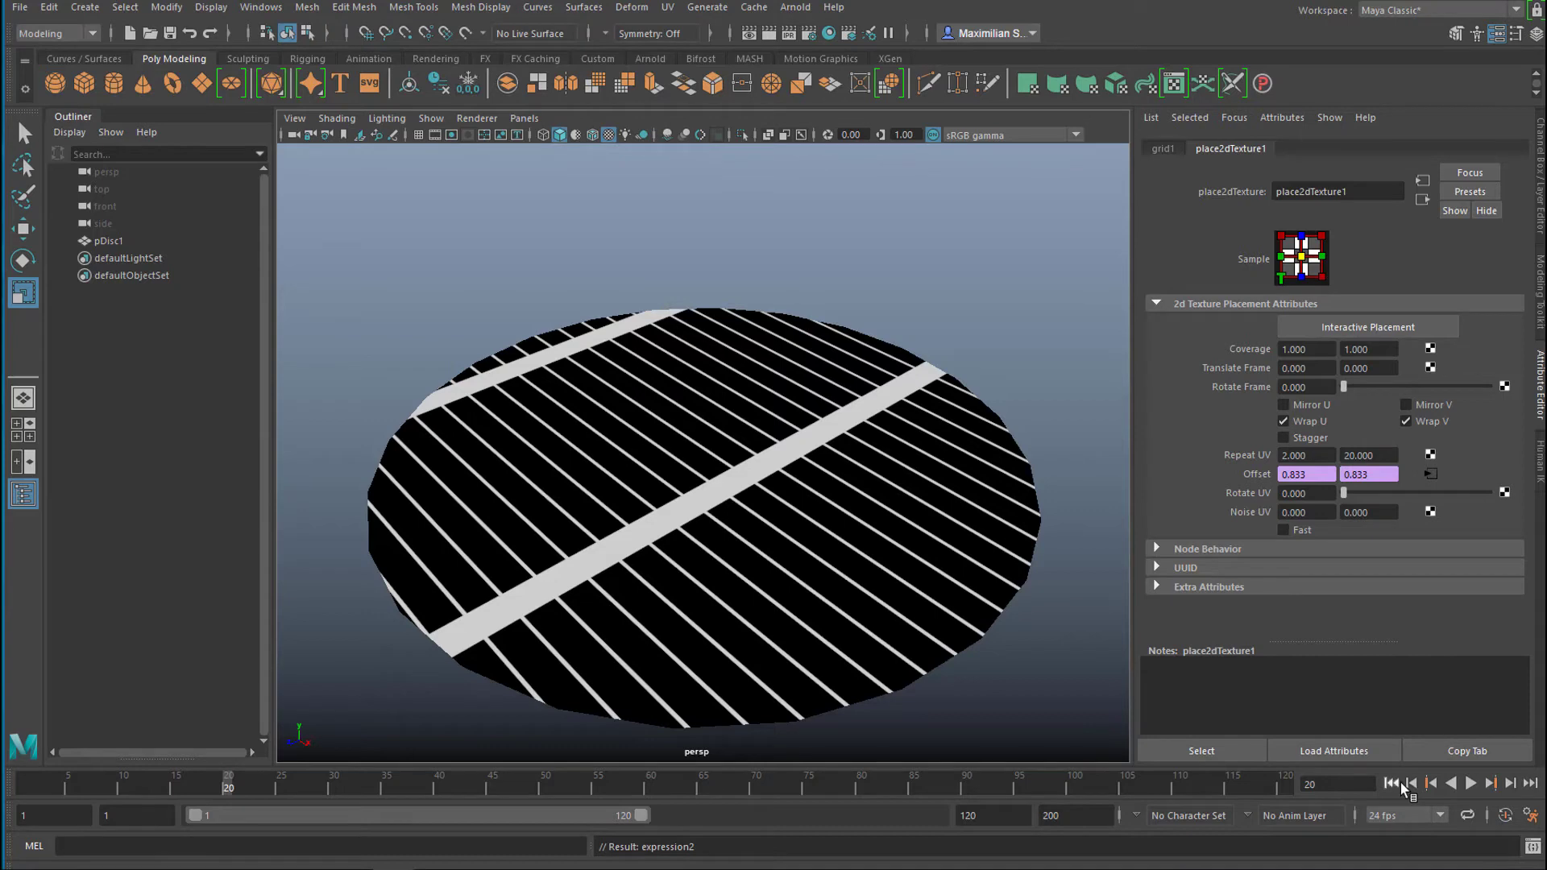
{"action": "left_click", "coordinate": [1391, 782]}
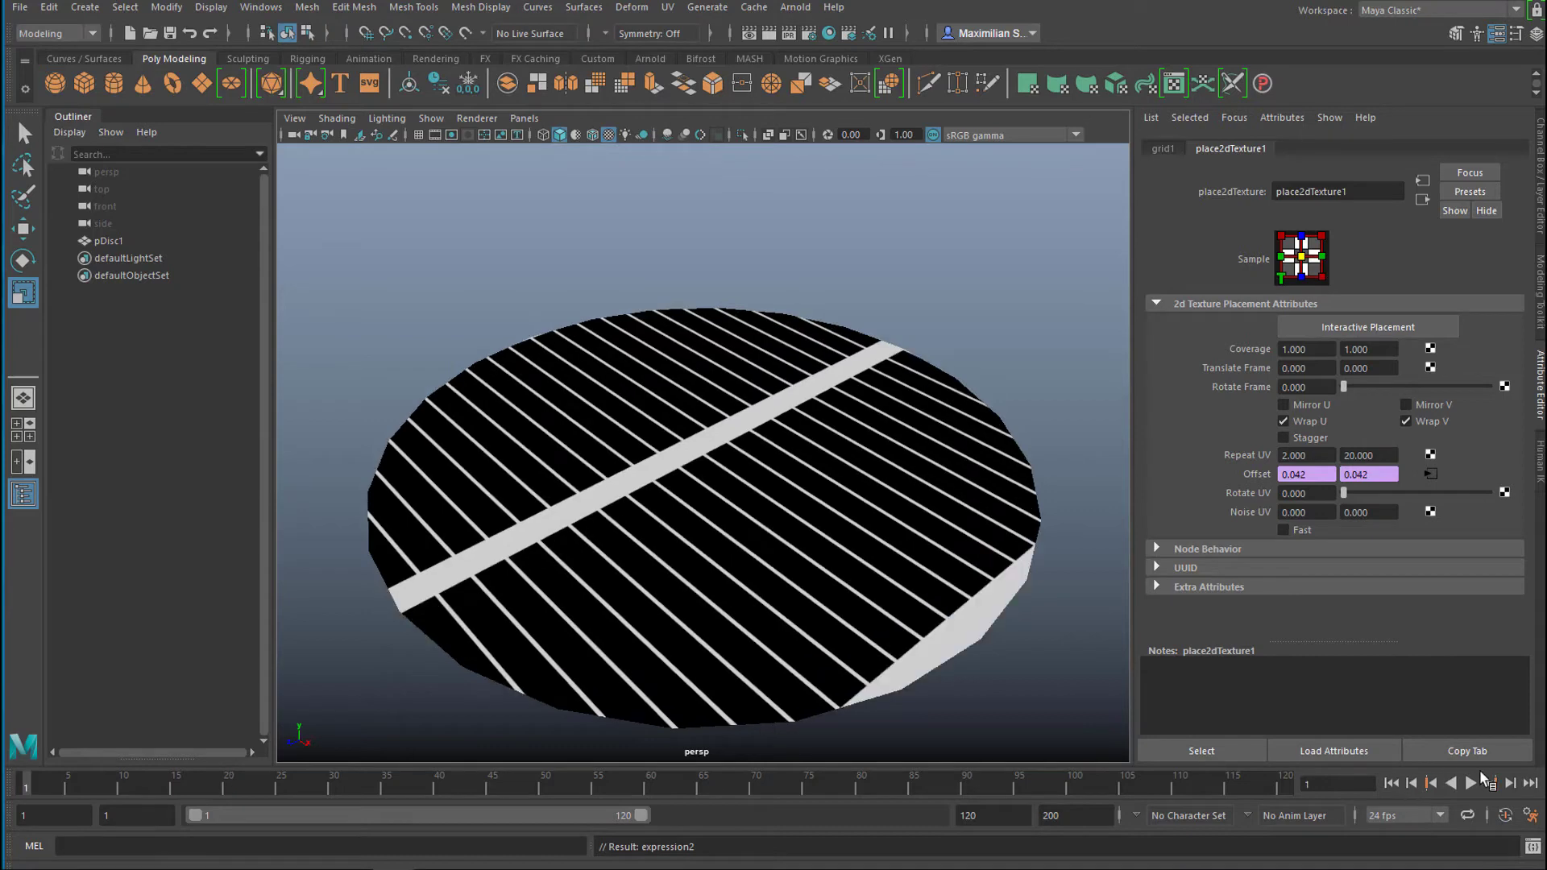
{"action": "left_click", "coordinate": [1471, 783]}
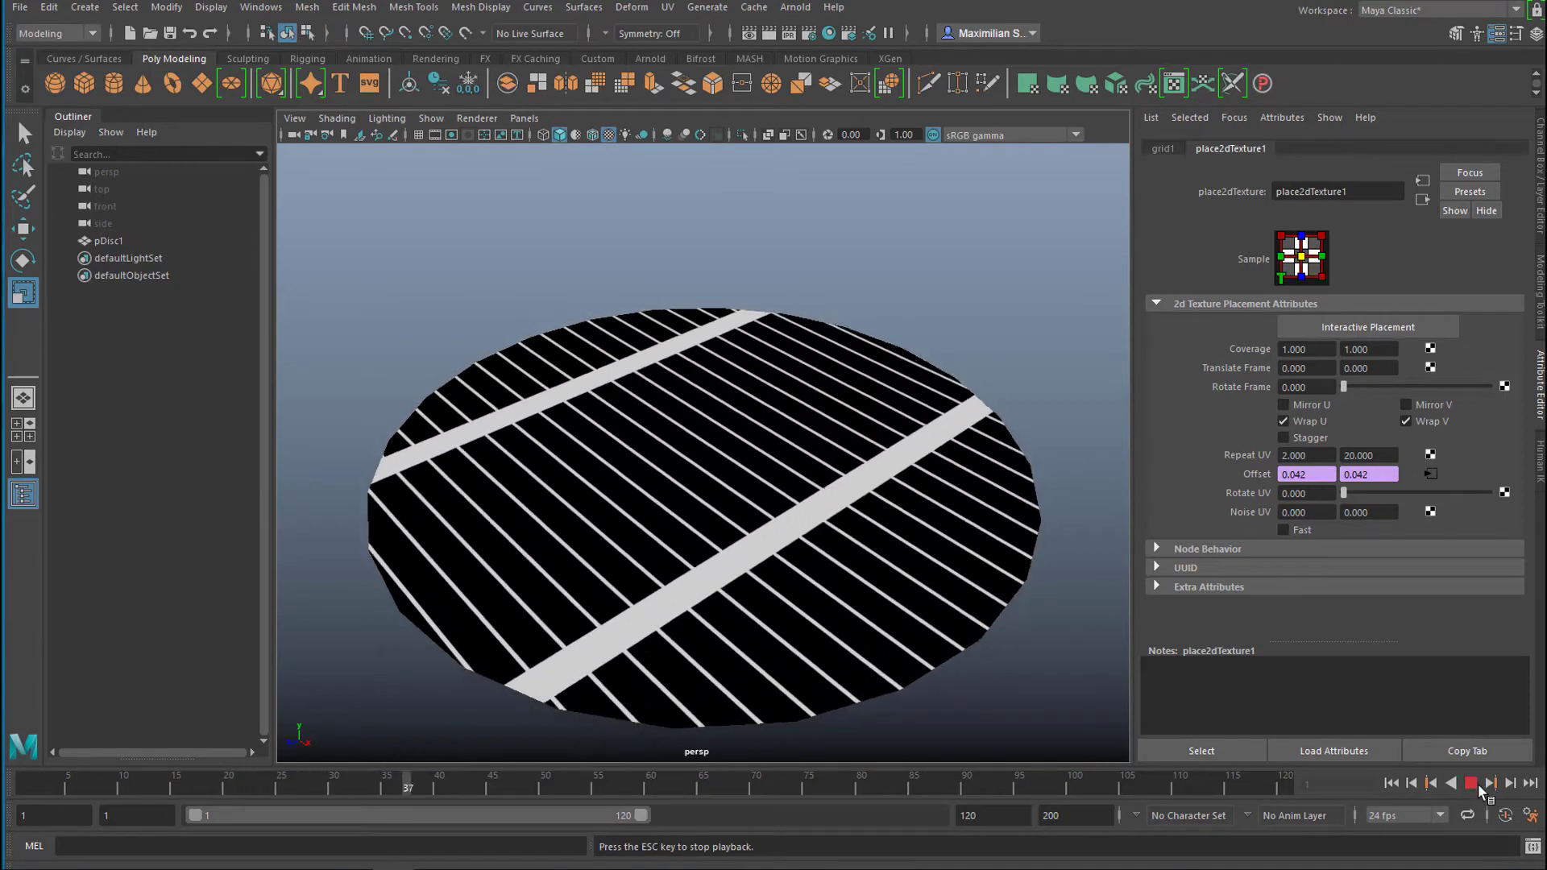
{"action": "left_click", "coordinate": [1472, 783]}
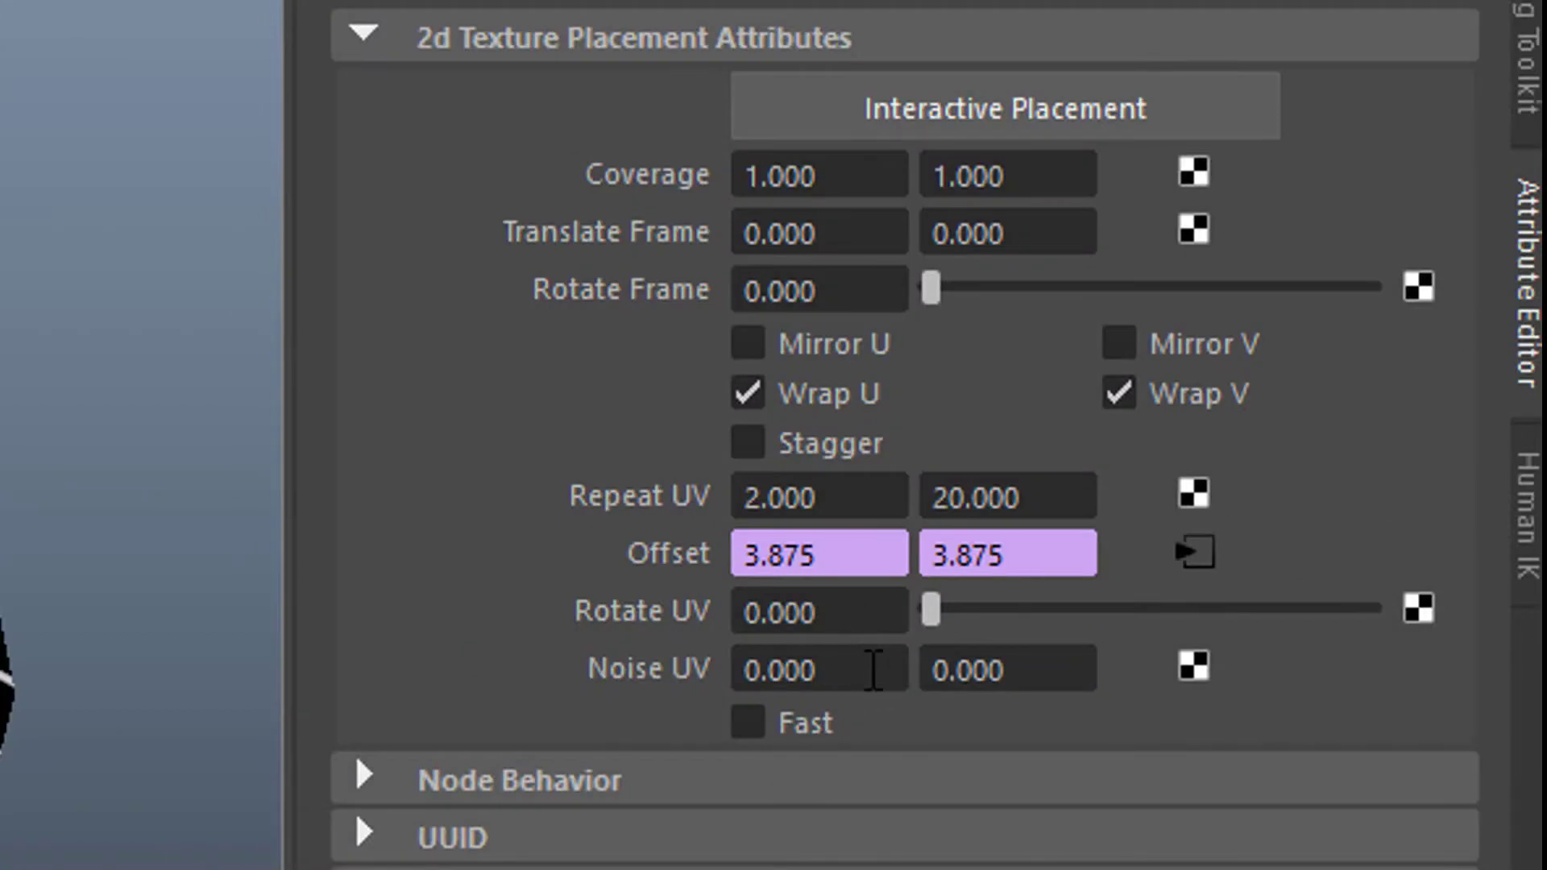
- Set the texture's V noise to 0.2 in its 2D placement and preview the animation from the first frame
{"action": "left_click", "coordinate": [862, 668]}
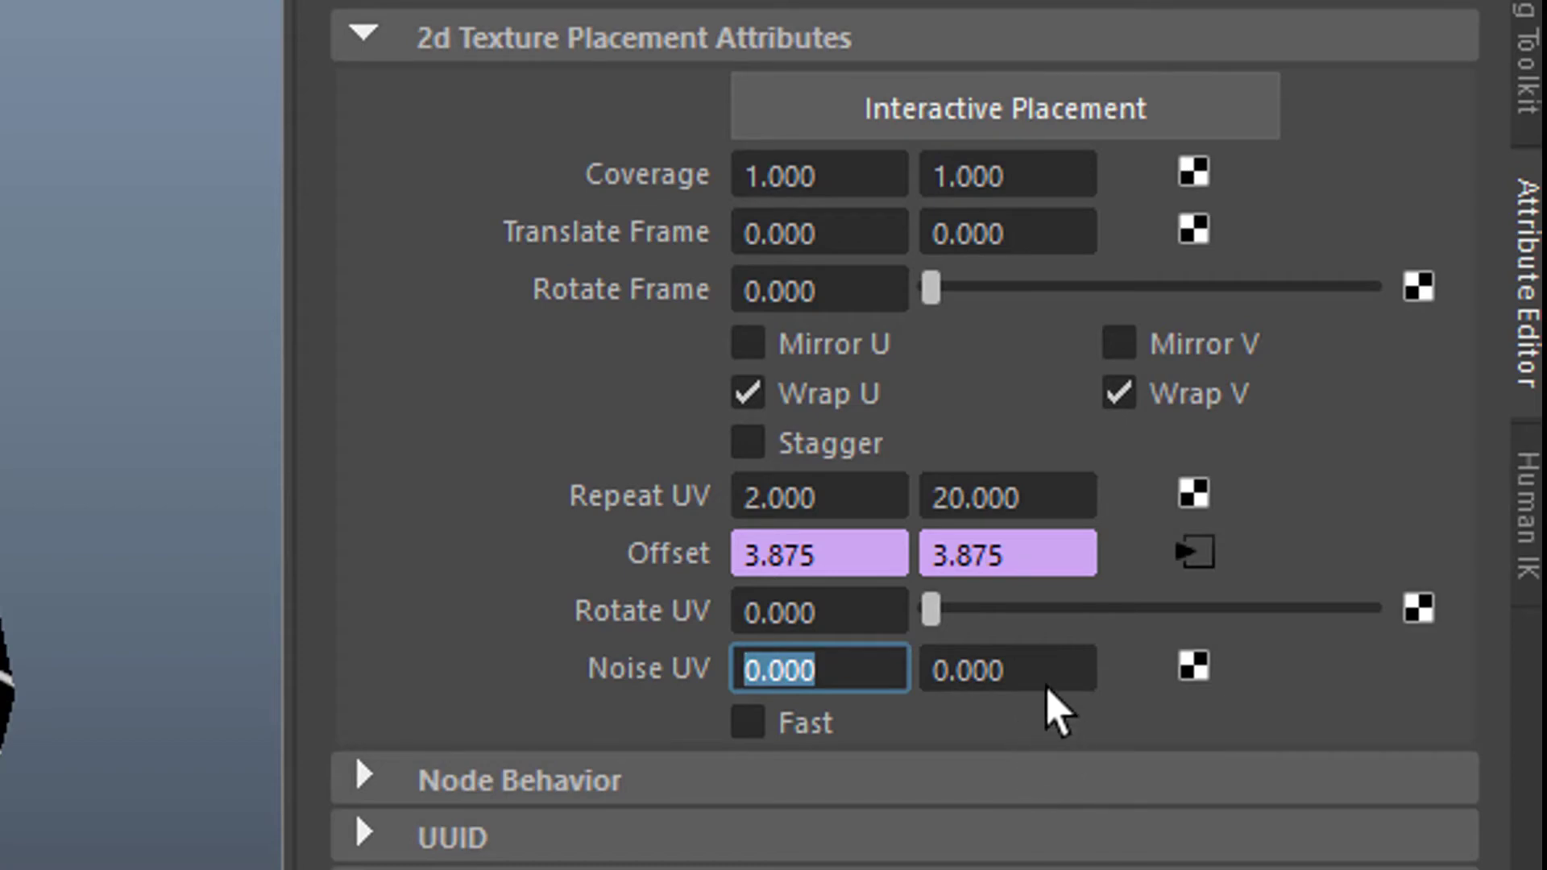
{"action": "left_click_drag", "start_coordinate": [1036, 669], "coordinate": [932, 675]}
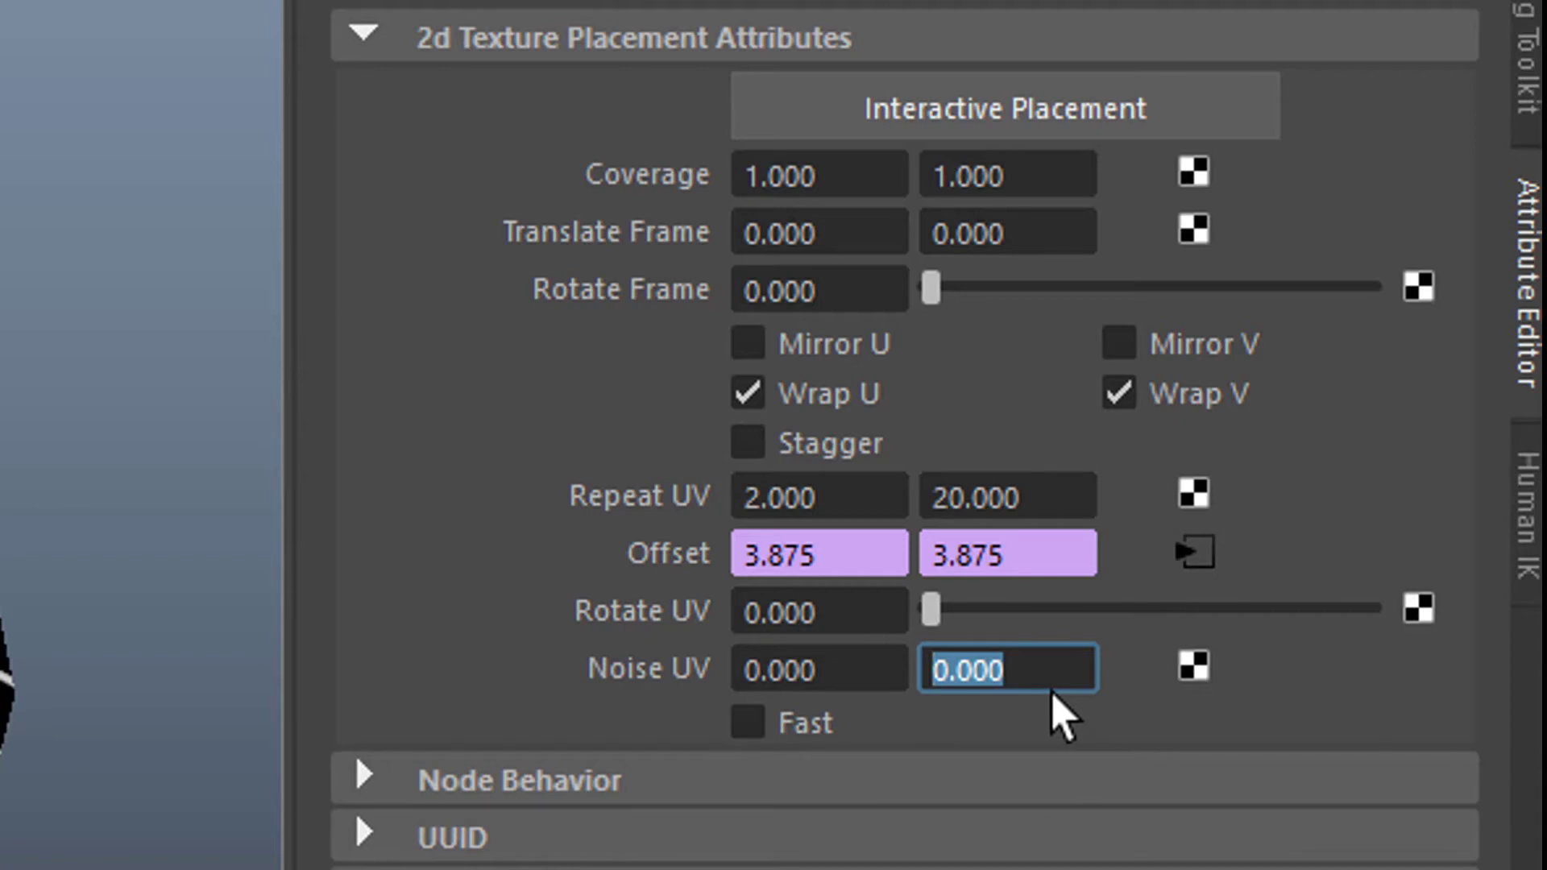
{"action": "type", "text": "0"}
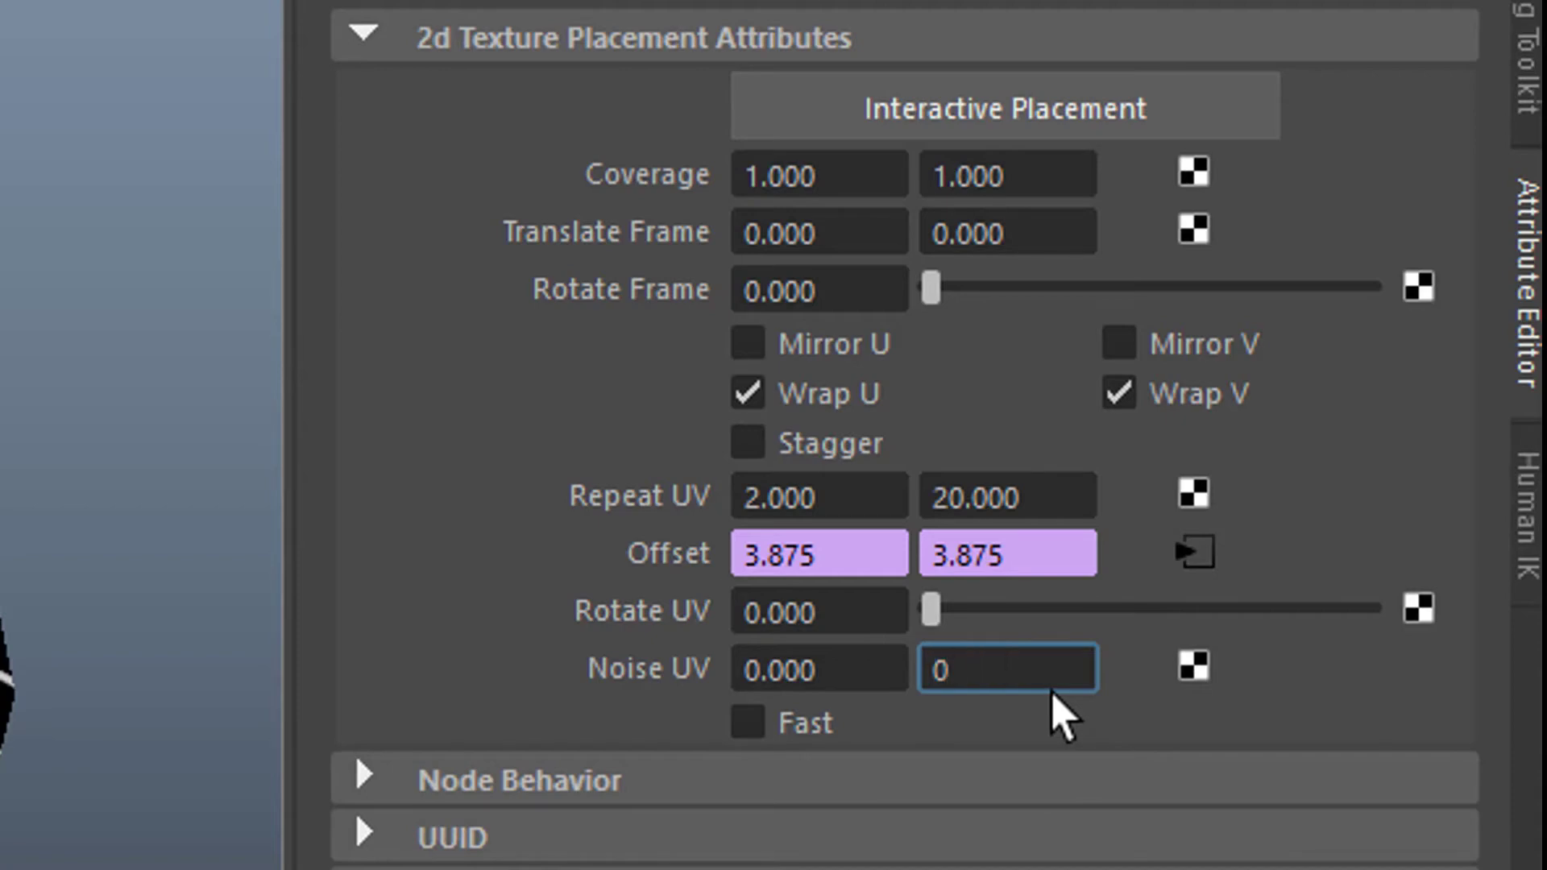
{"action": "type", "text": "."}
{"action": "type", "text": "2"}
{"action": "key", "text": "Return"}
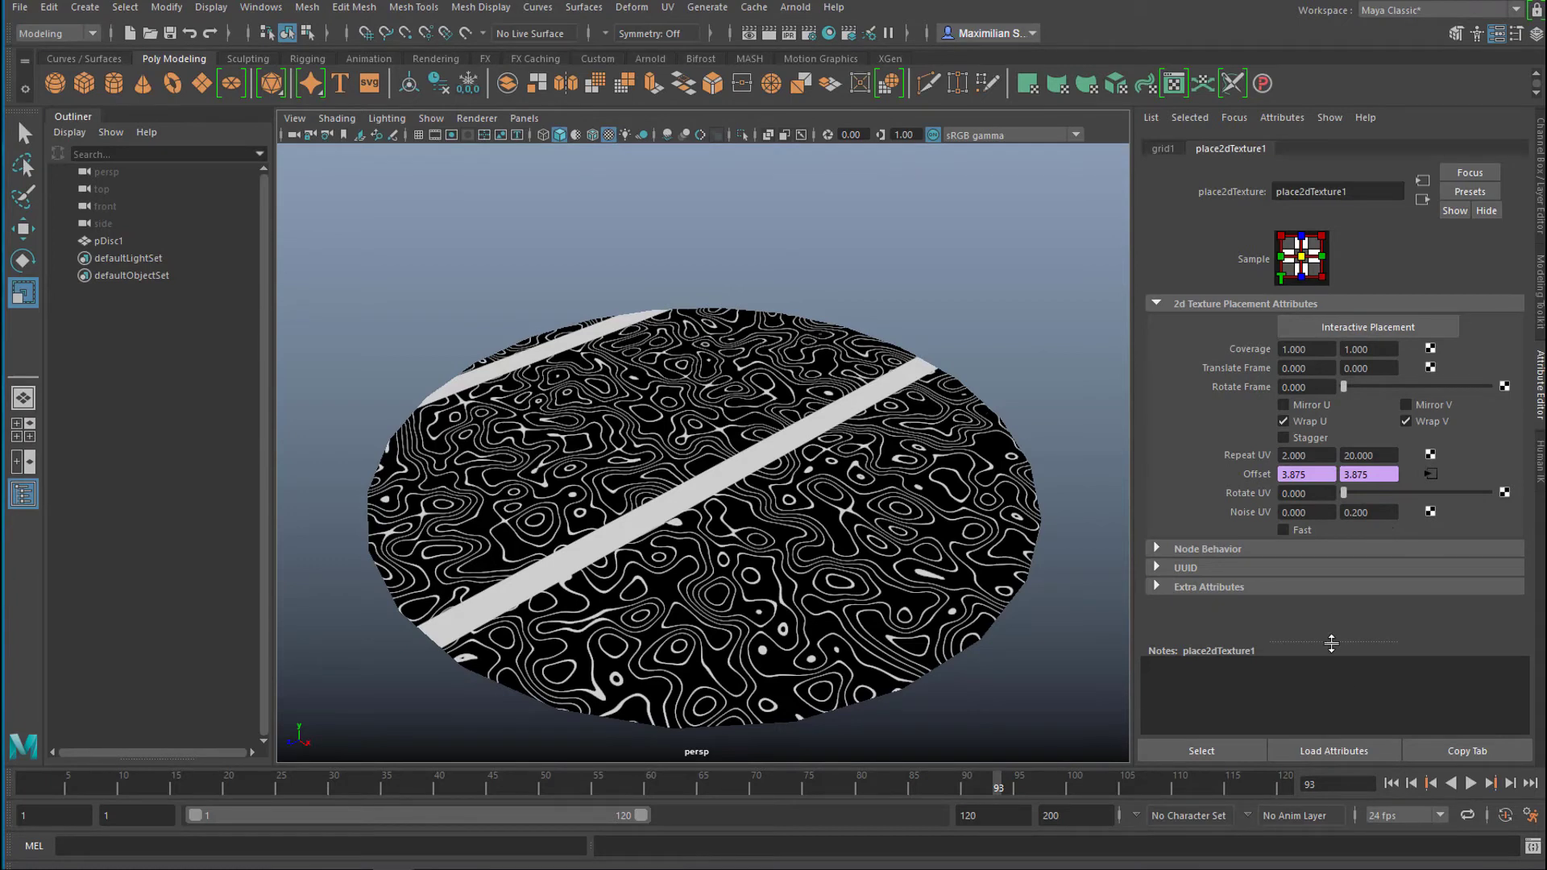
{"action": "left_click", "coordinate": [1392, 783]}
{"action": "left_click", "coordinate": [1470, 783]}
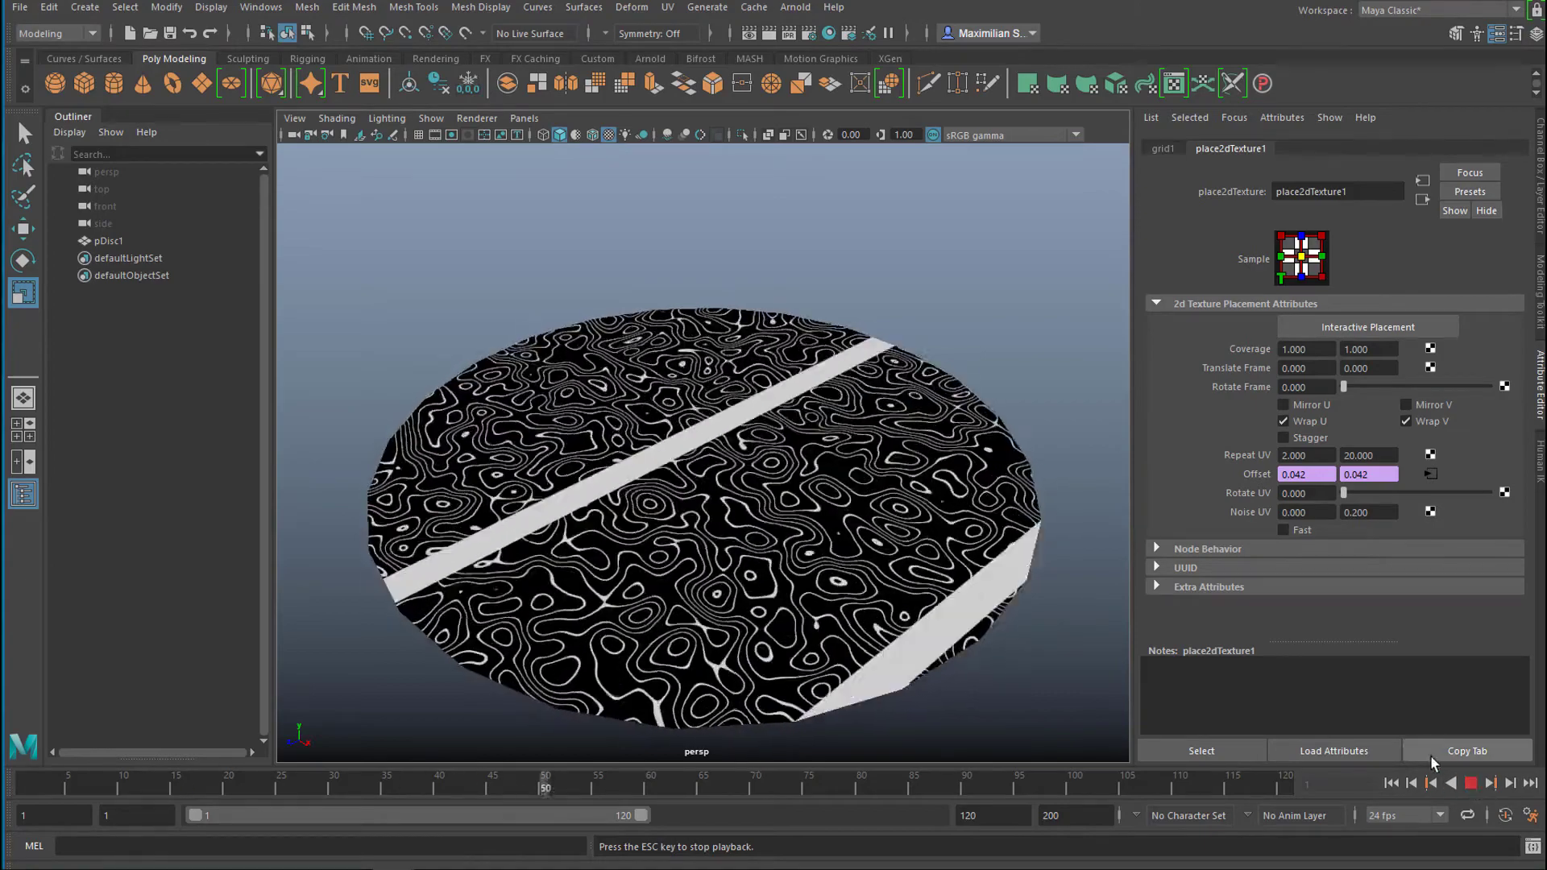
{"action": "left_click", "coordinate": [1469, 783]}
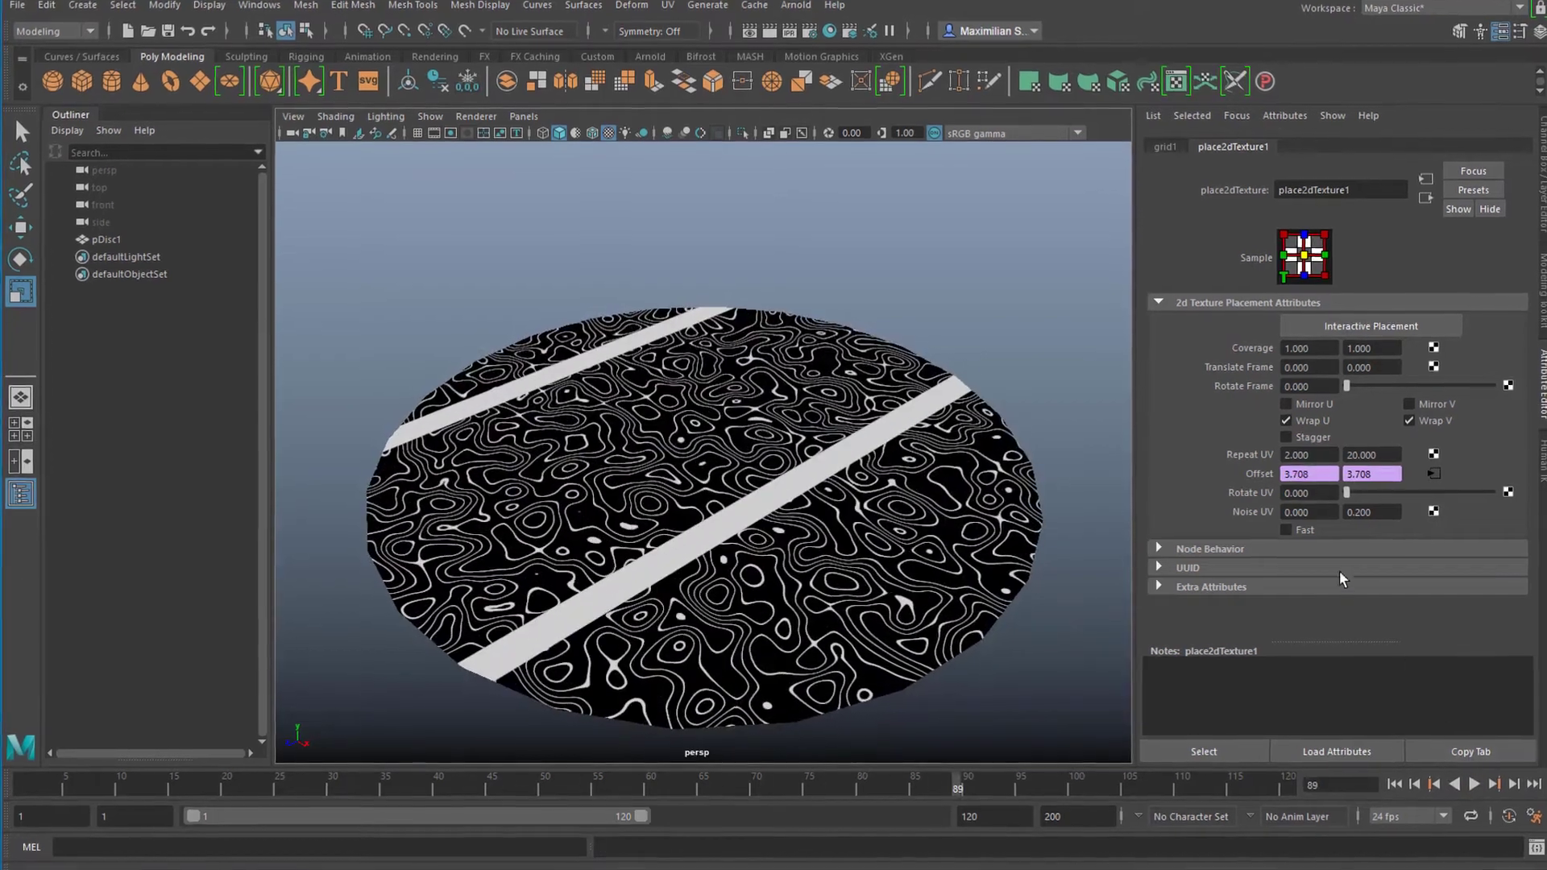
- Set the texture's U noise to 0.1 in its 2D placement
{"action": "left_click", "coordinate": [1298, 512]}
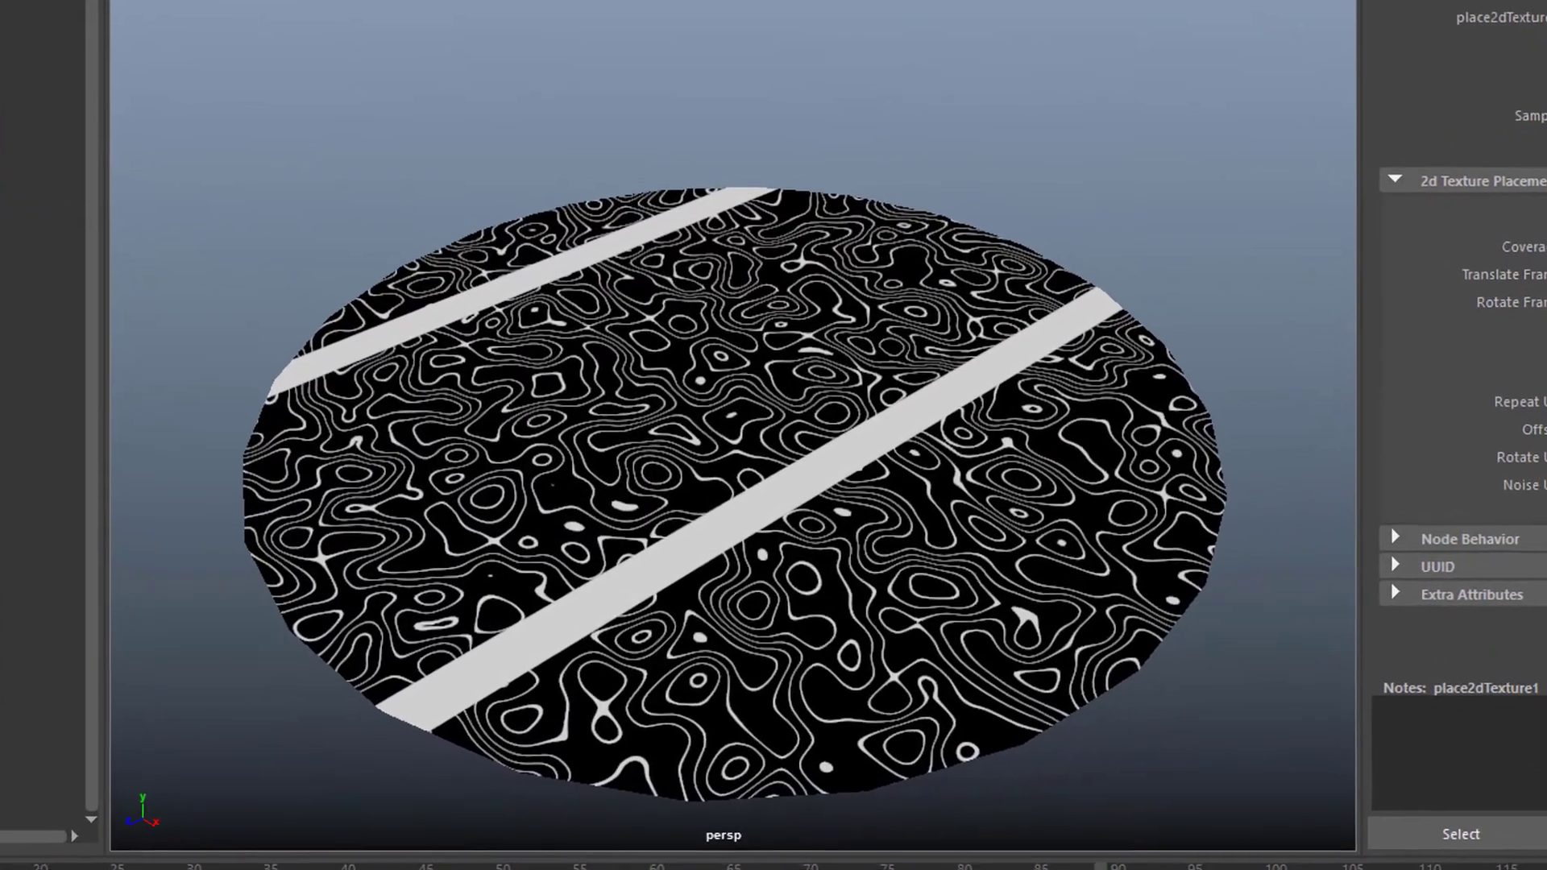
{"action": "type", "text": "0.1"}
{"action": "key", "text": "Return"}
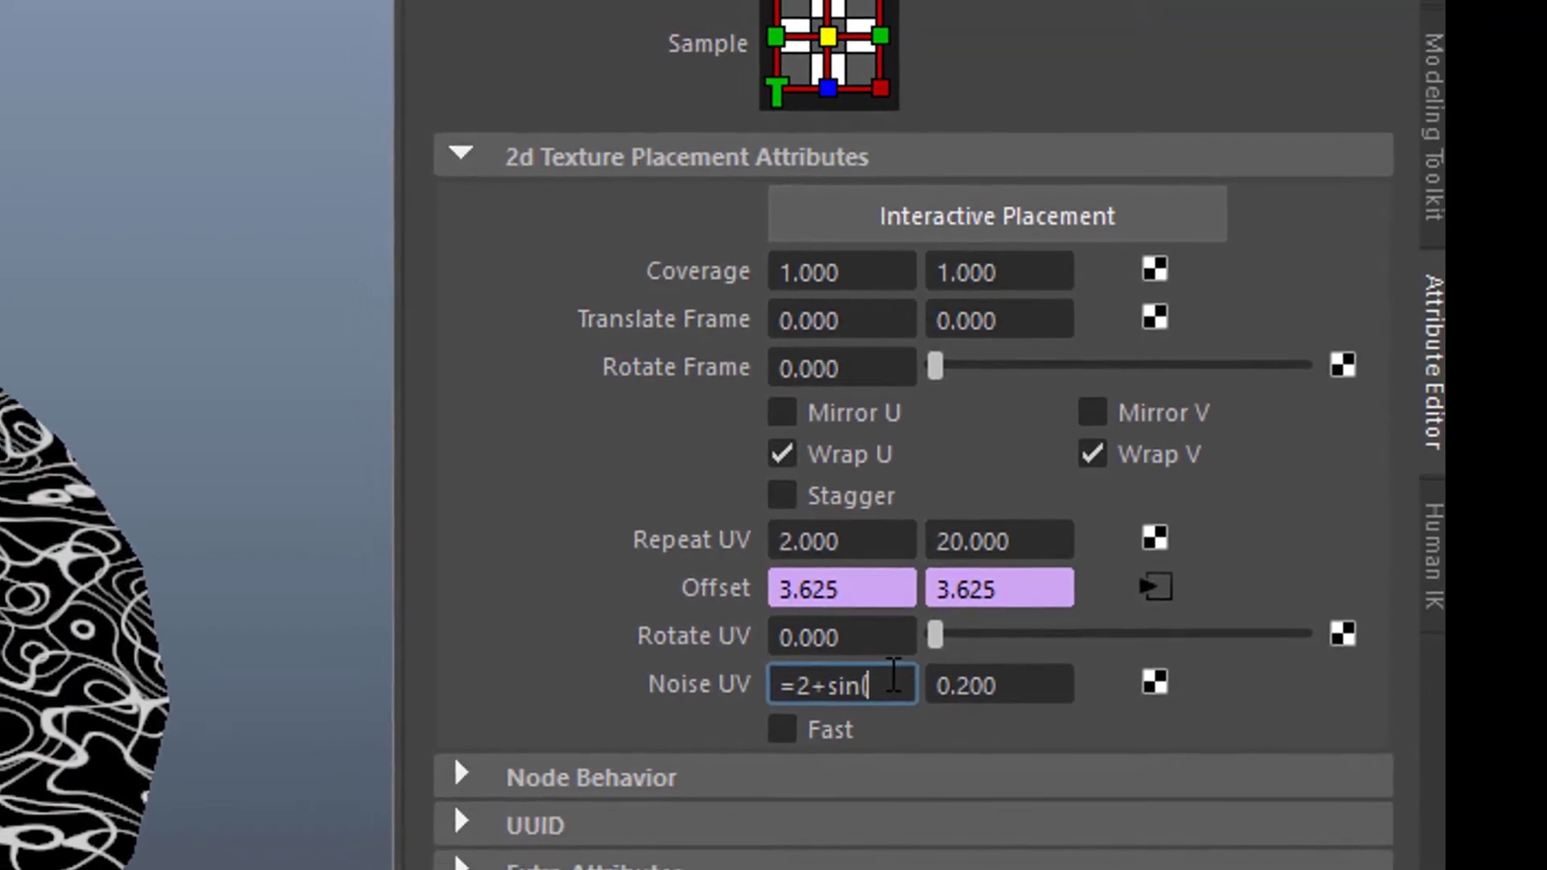
- Drive the texture's U noise with the expression =2+sin(time) and preview the animation from the first frame
{"action": "type", "text": "time)"}
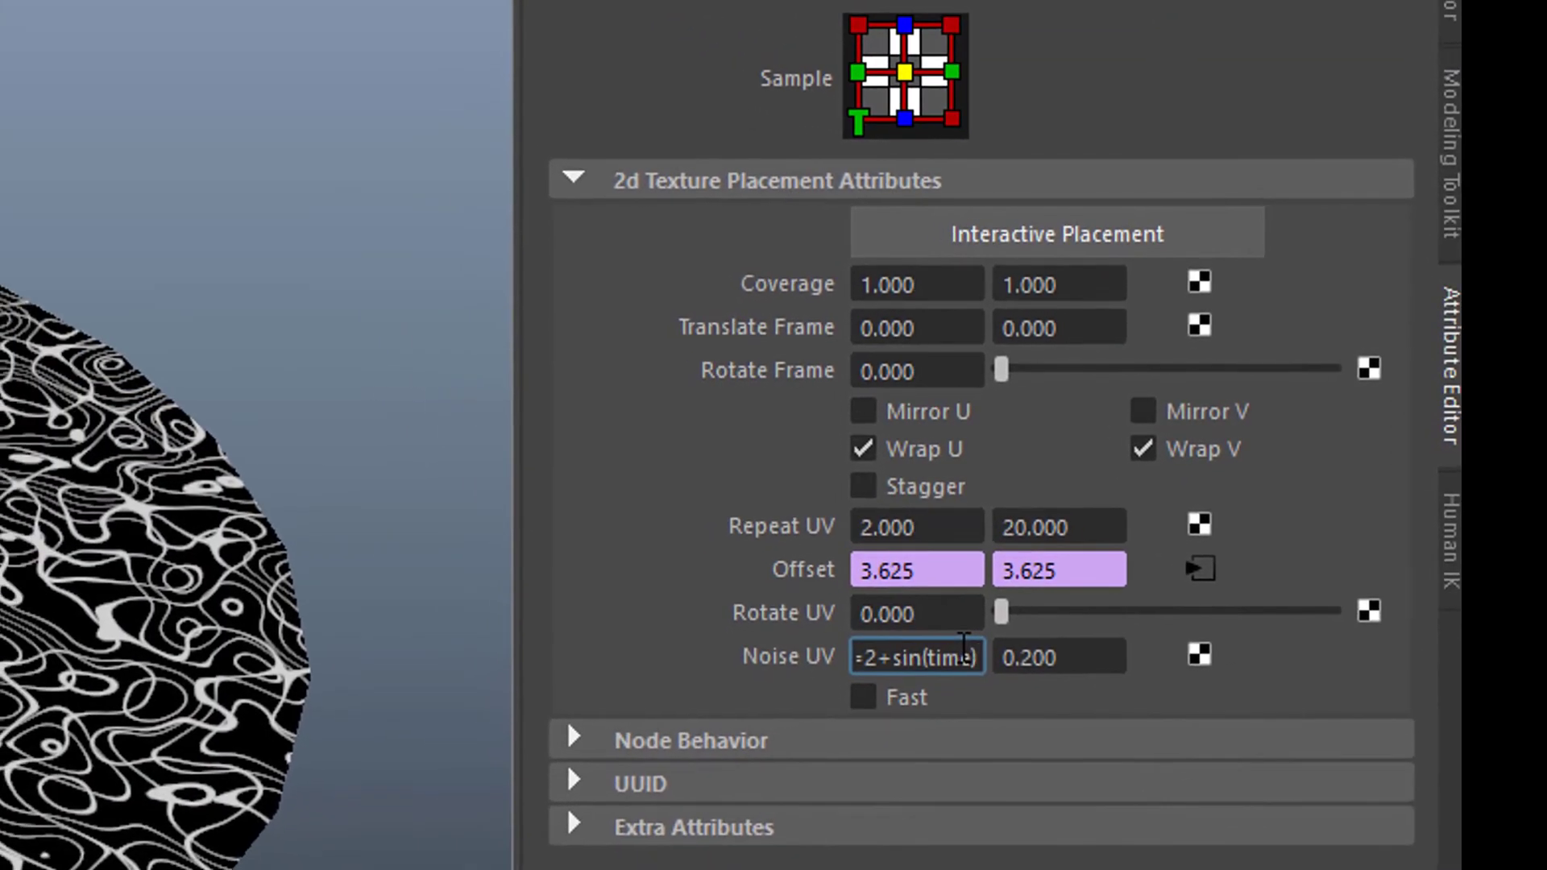
{"action": "key", "text": "Return"}
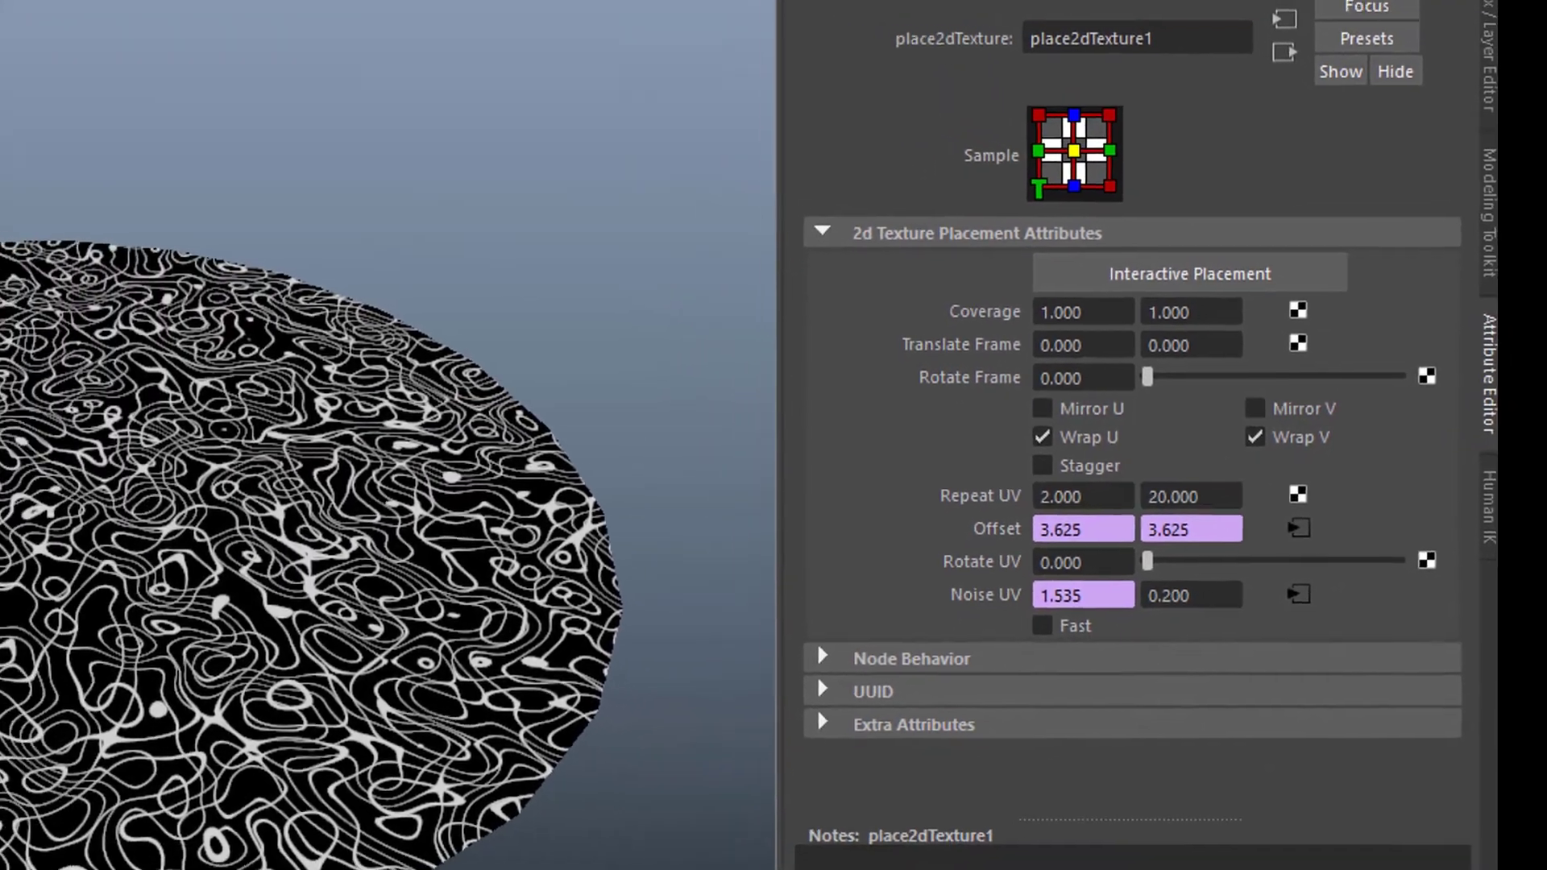
{"action": "key", "text": "alt+shift+v"}
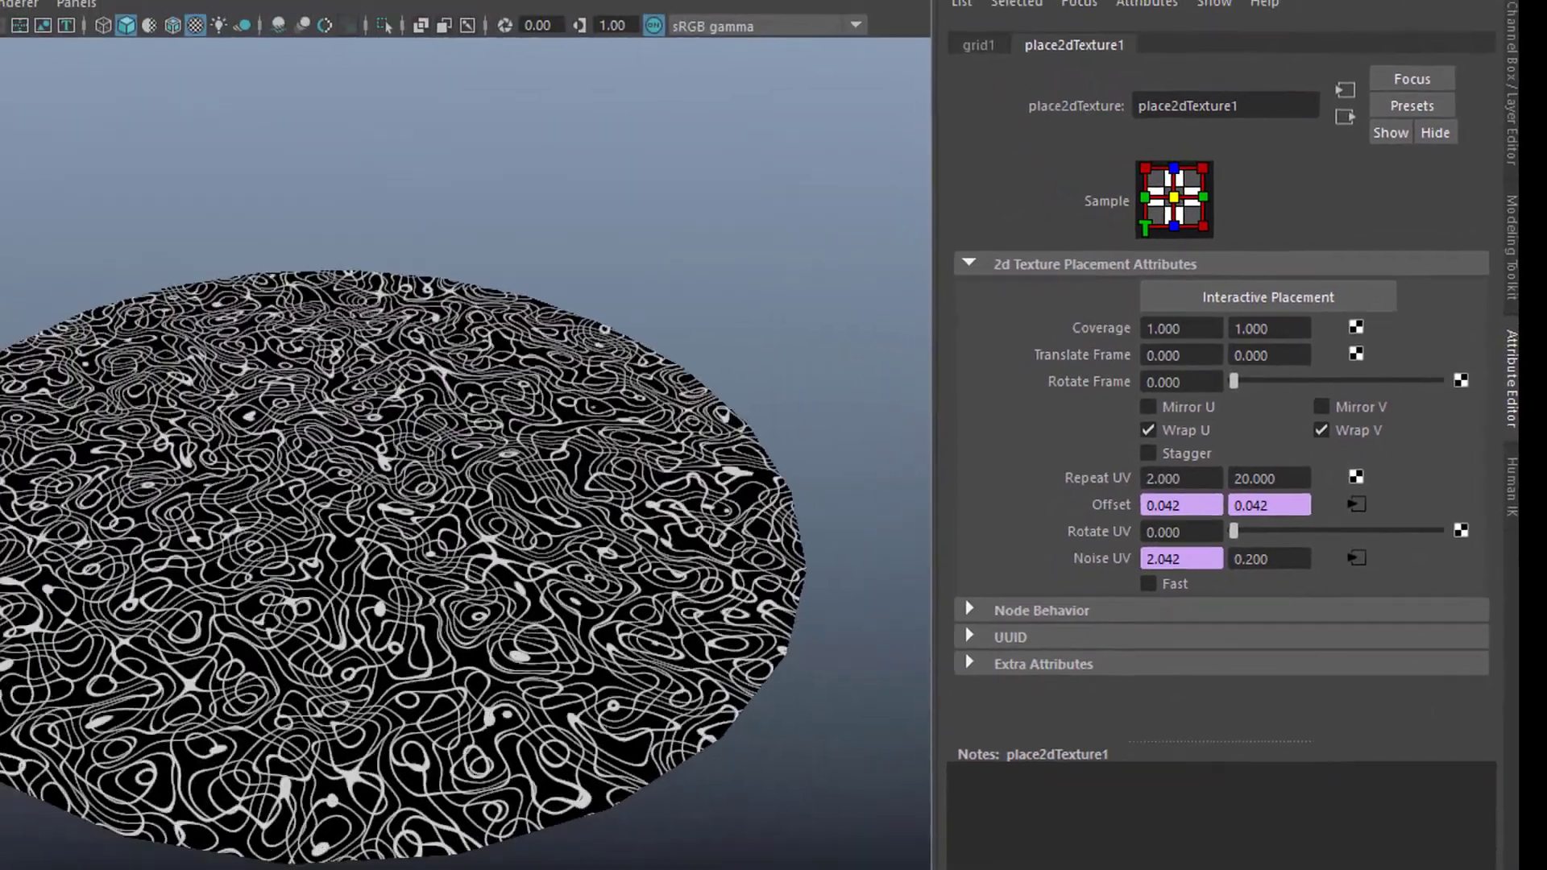
{"action": "key", "text": "alt+v"}
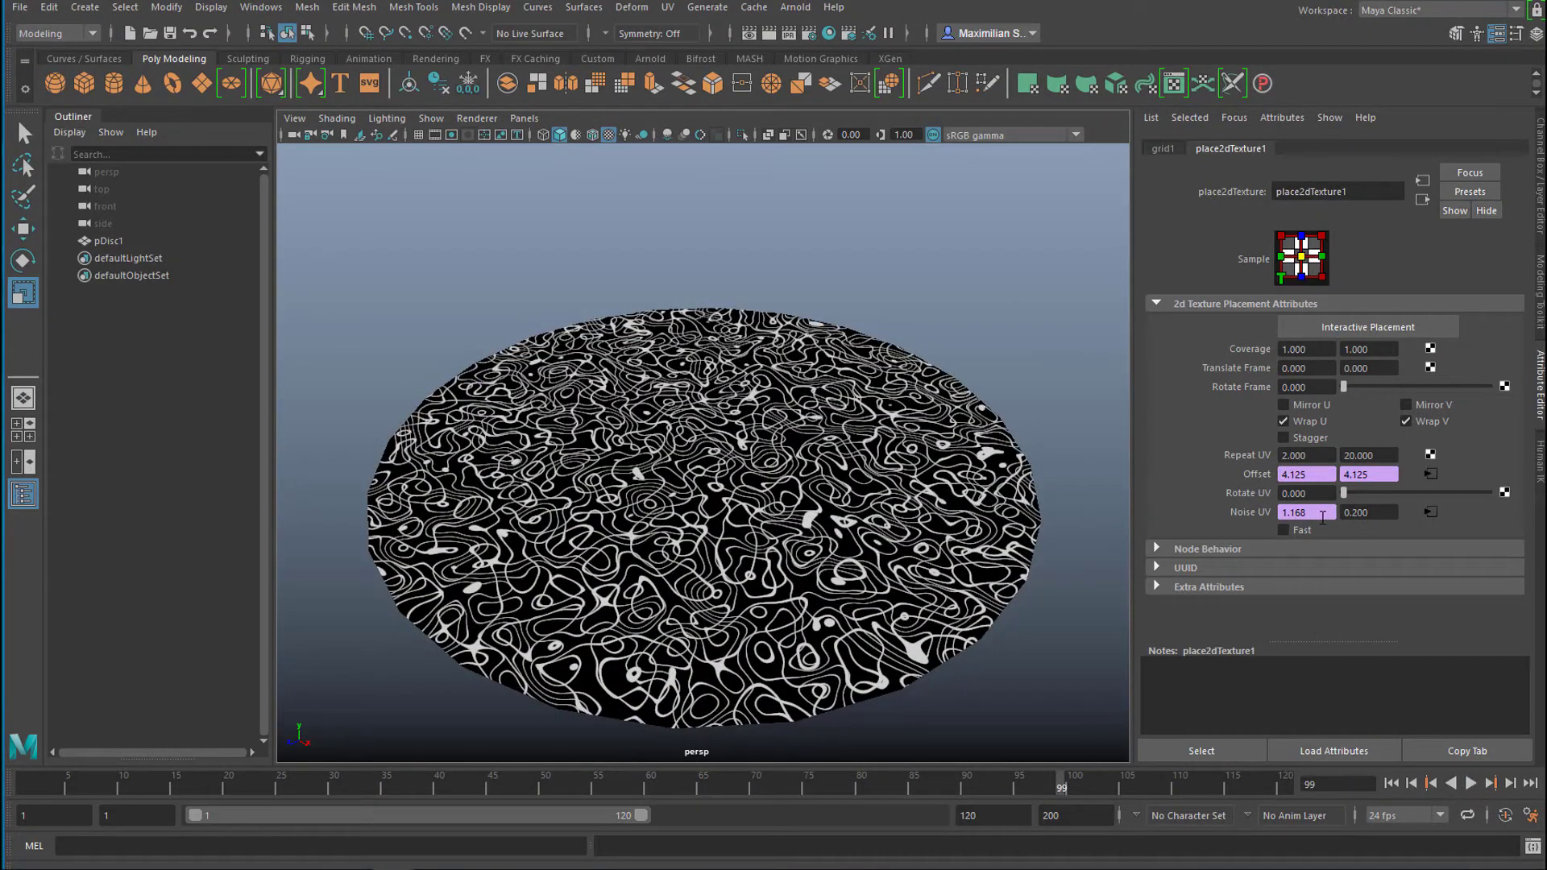
{"action": "left_click", "coordinate": [1472, 786]}
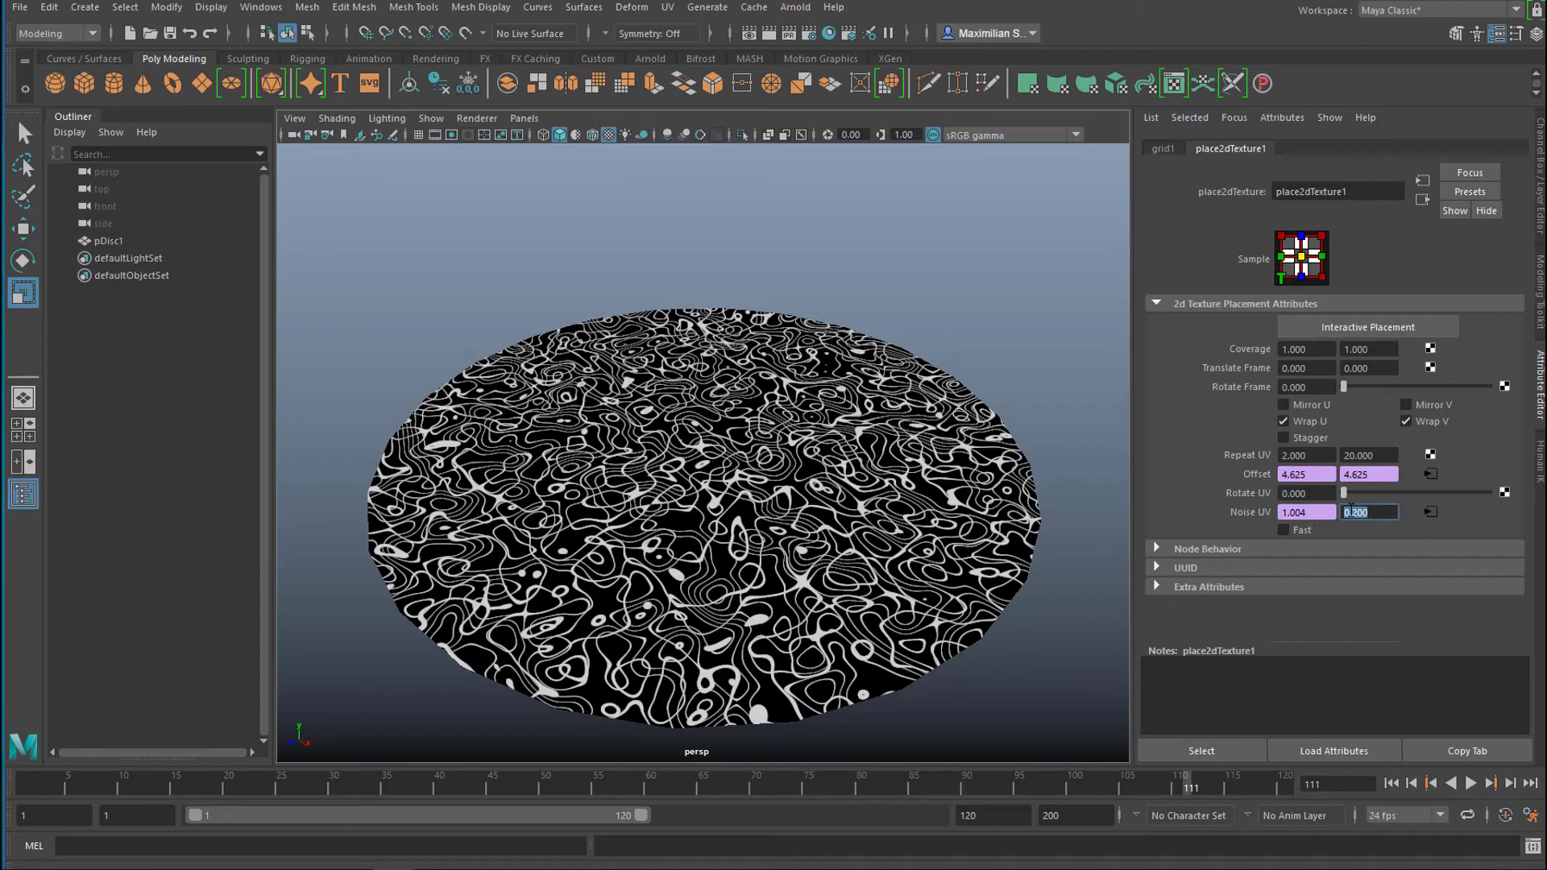
- Set the texture's V noise to 0 and play the timeline to preview the pattern
{"action": "key", "text": "Return"}
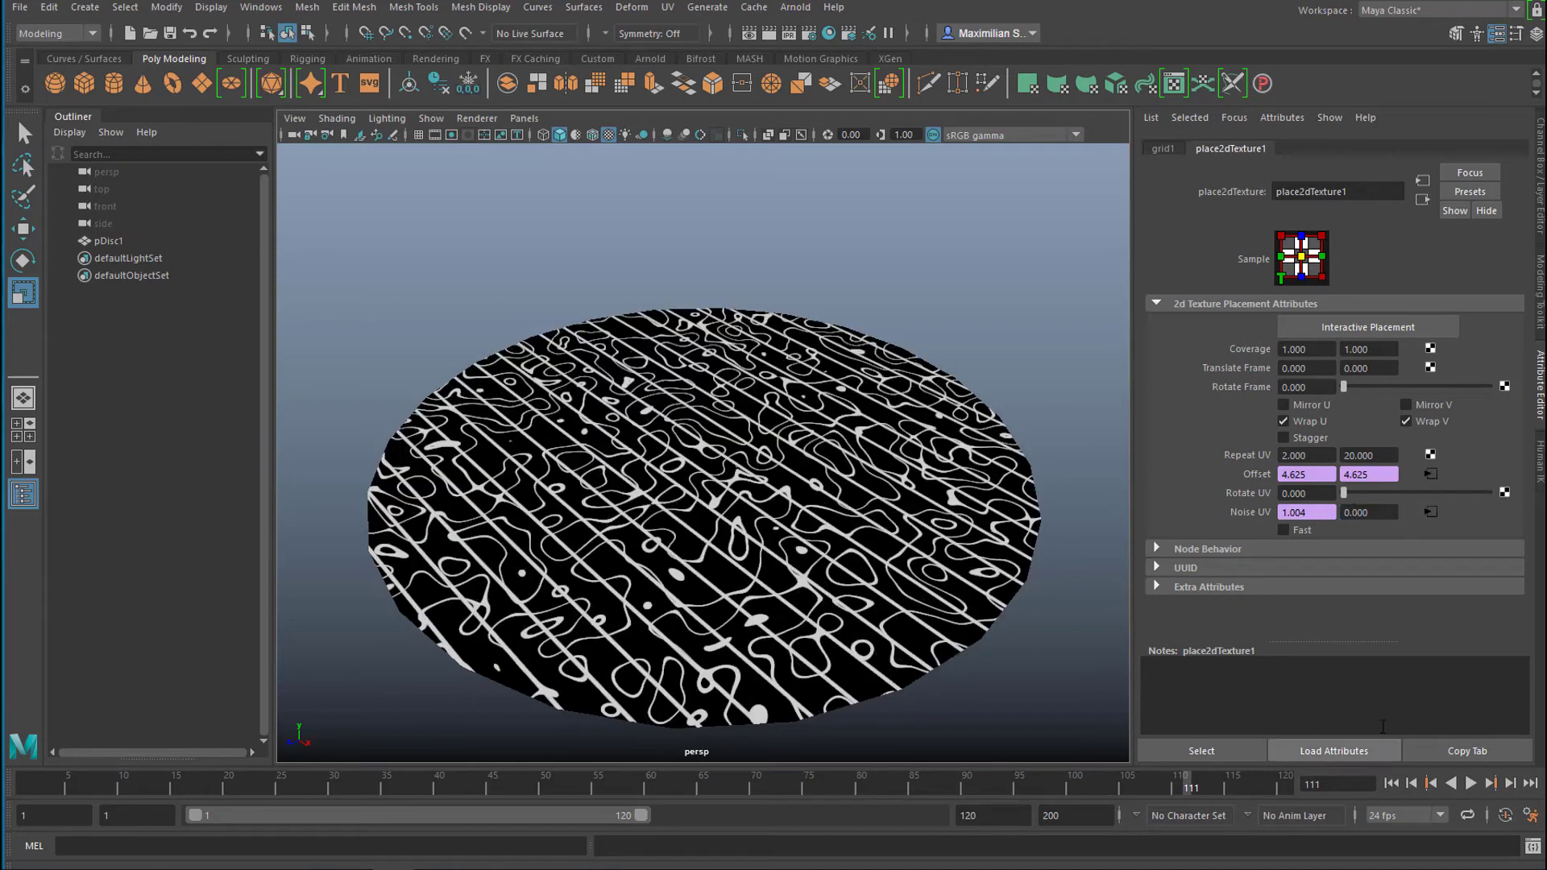
{"action": "left_click", "coordinate": [1470, 783]}
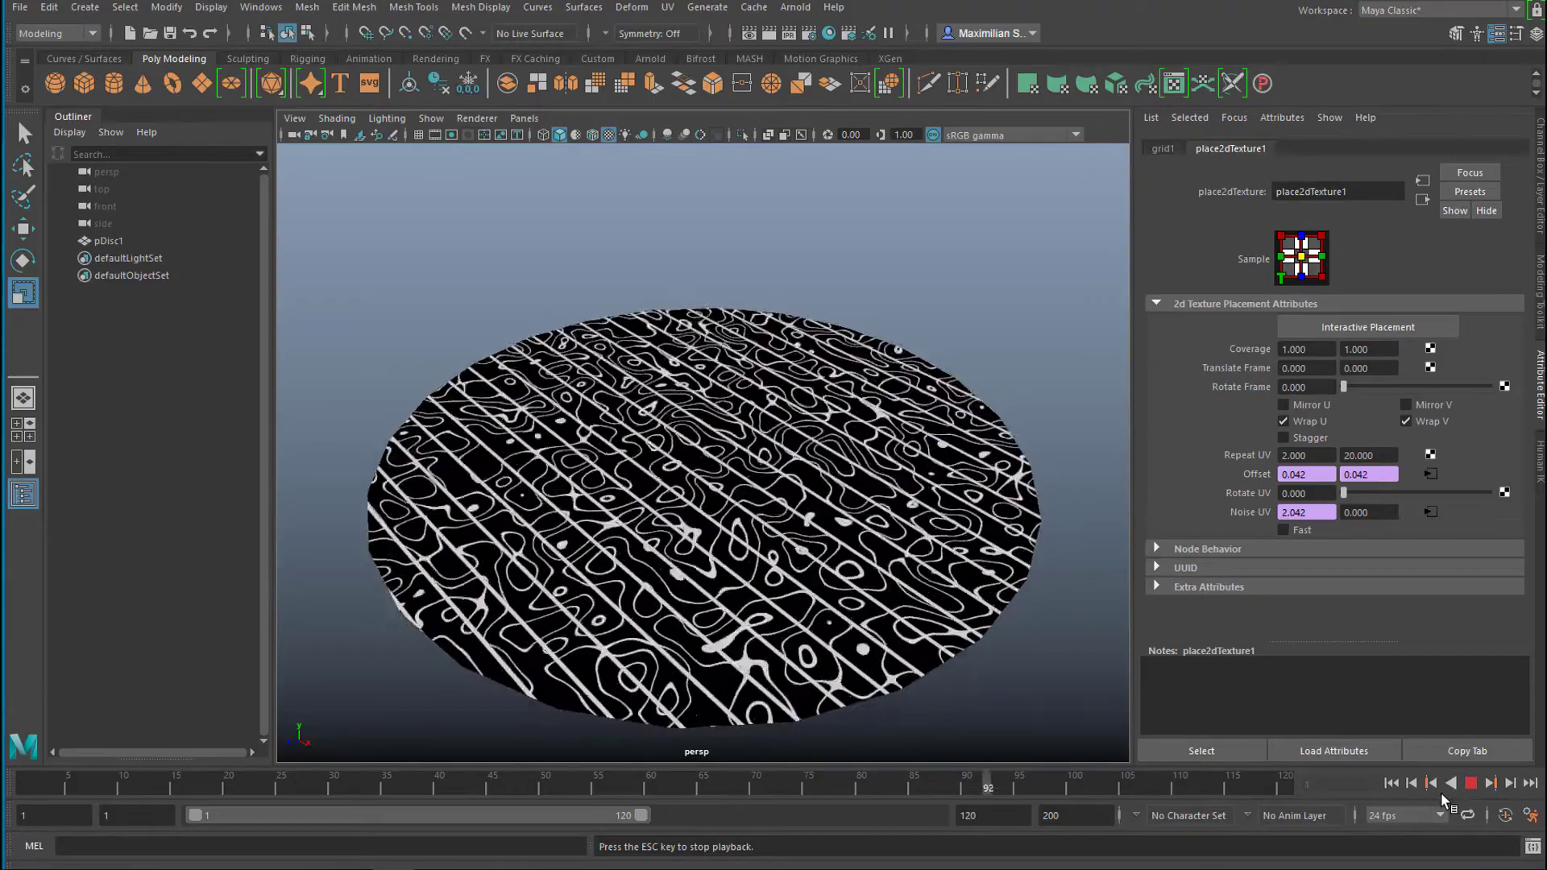
- Extend the playback range so the animation ends at frame 500
{"action": "left_click", "coordinate": [963, 816]}
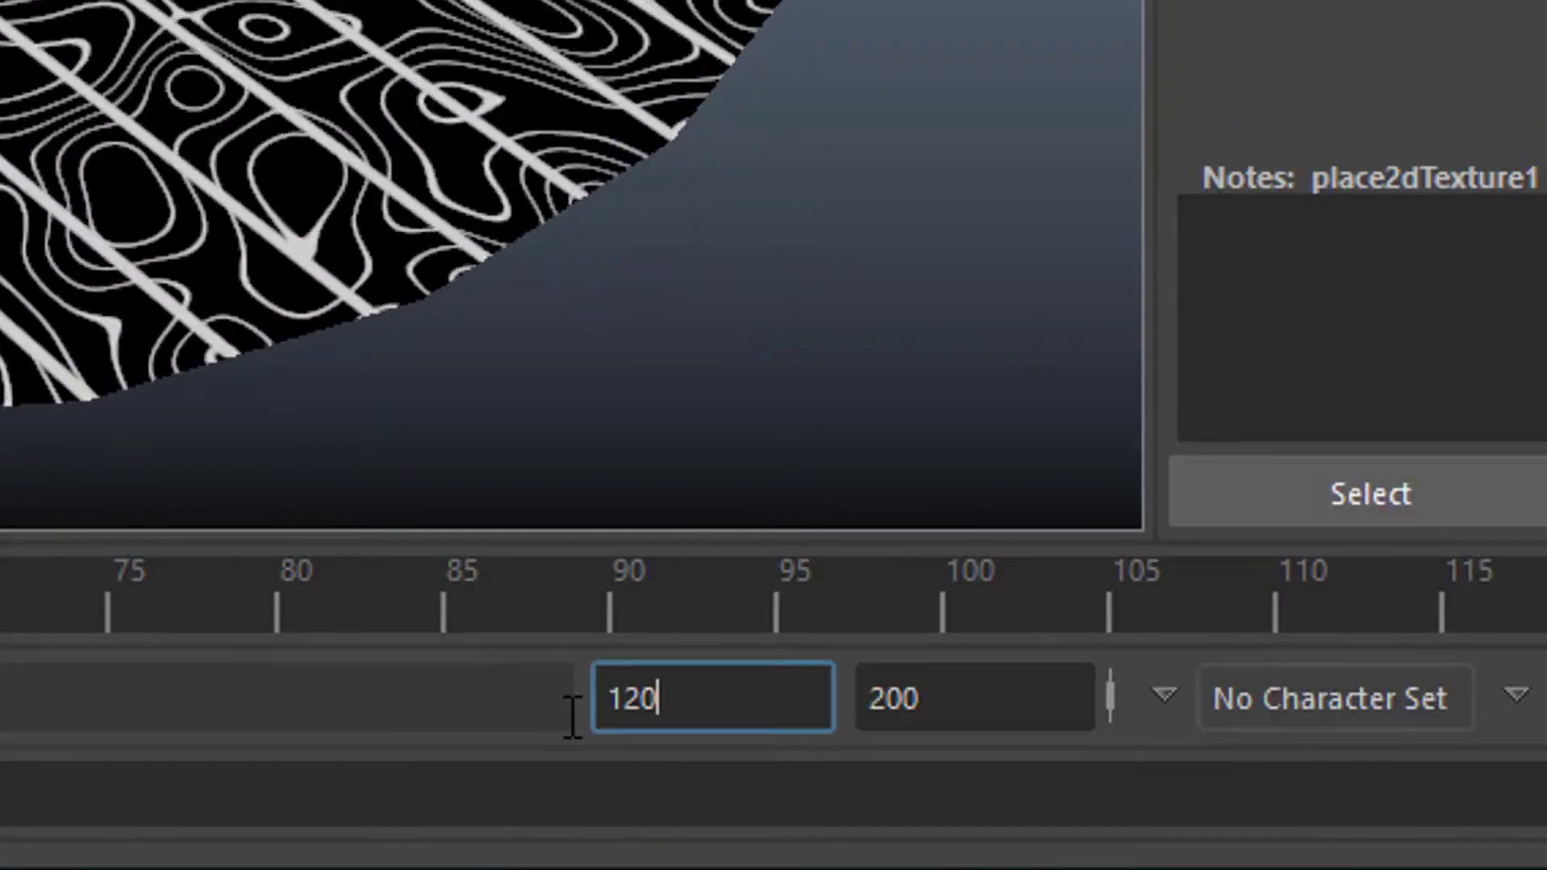
{"action": "double_click", "coordinate": [957, 816]}
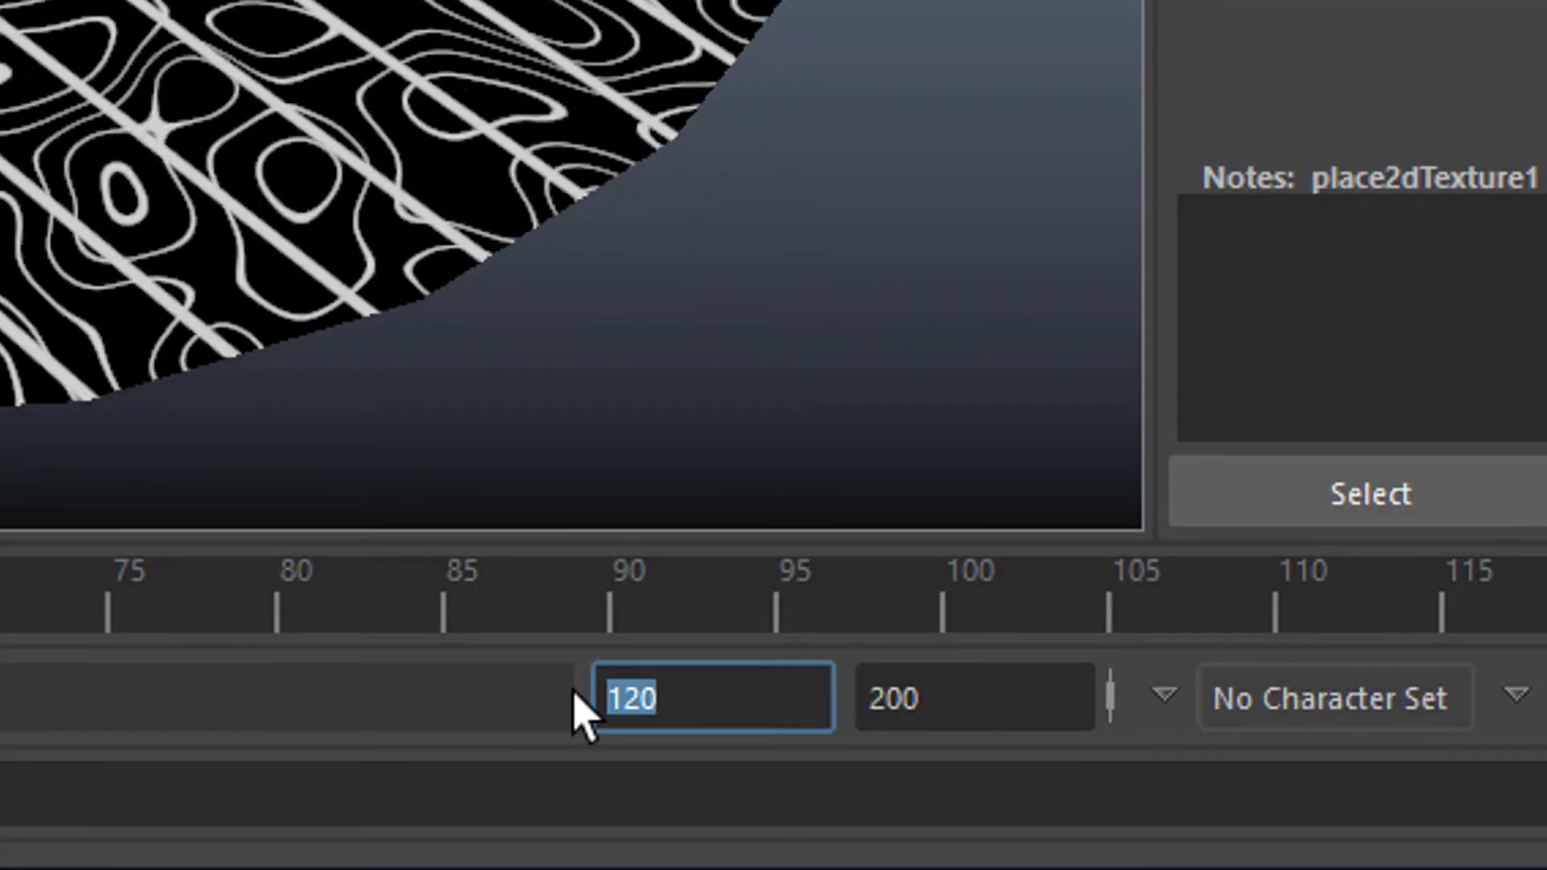
{"action": "type", "text": "500"}
{"action": "key", "text": "Return"}
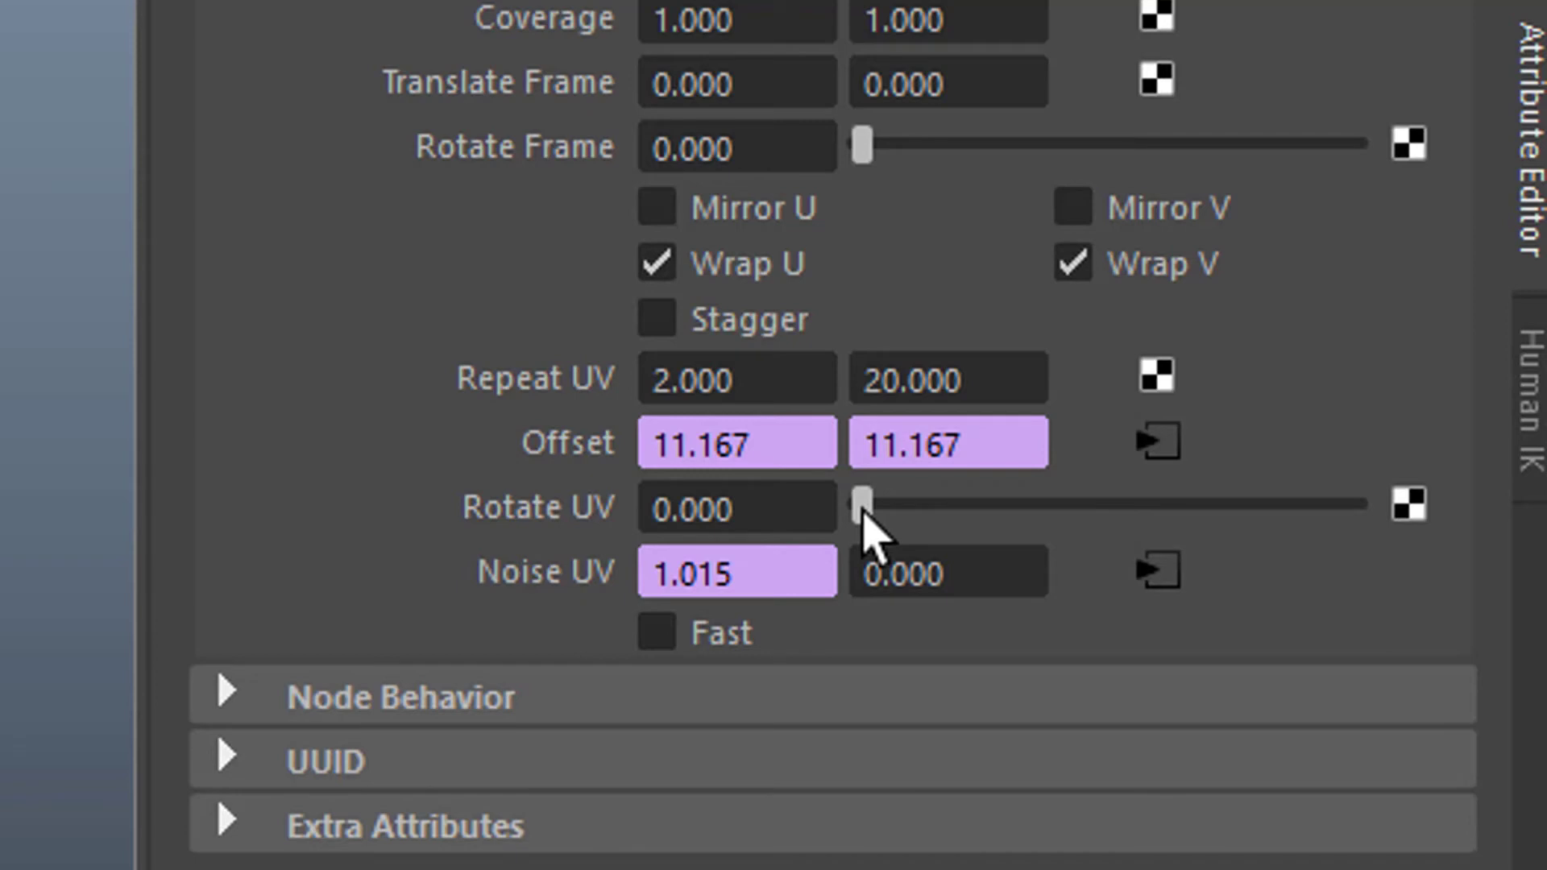
- Try out the texture's UV rotation, and drive Rotate UV with the expression =time
{"action": "left_click_drag", "start_coordinate": [862, 508], "coordinate": [897, 503]}
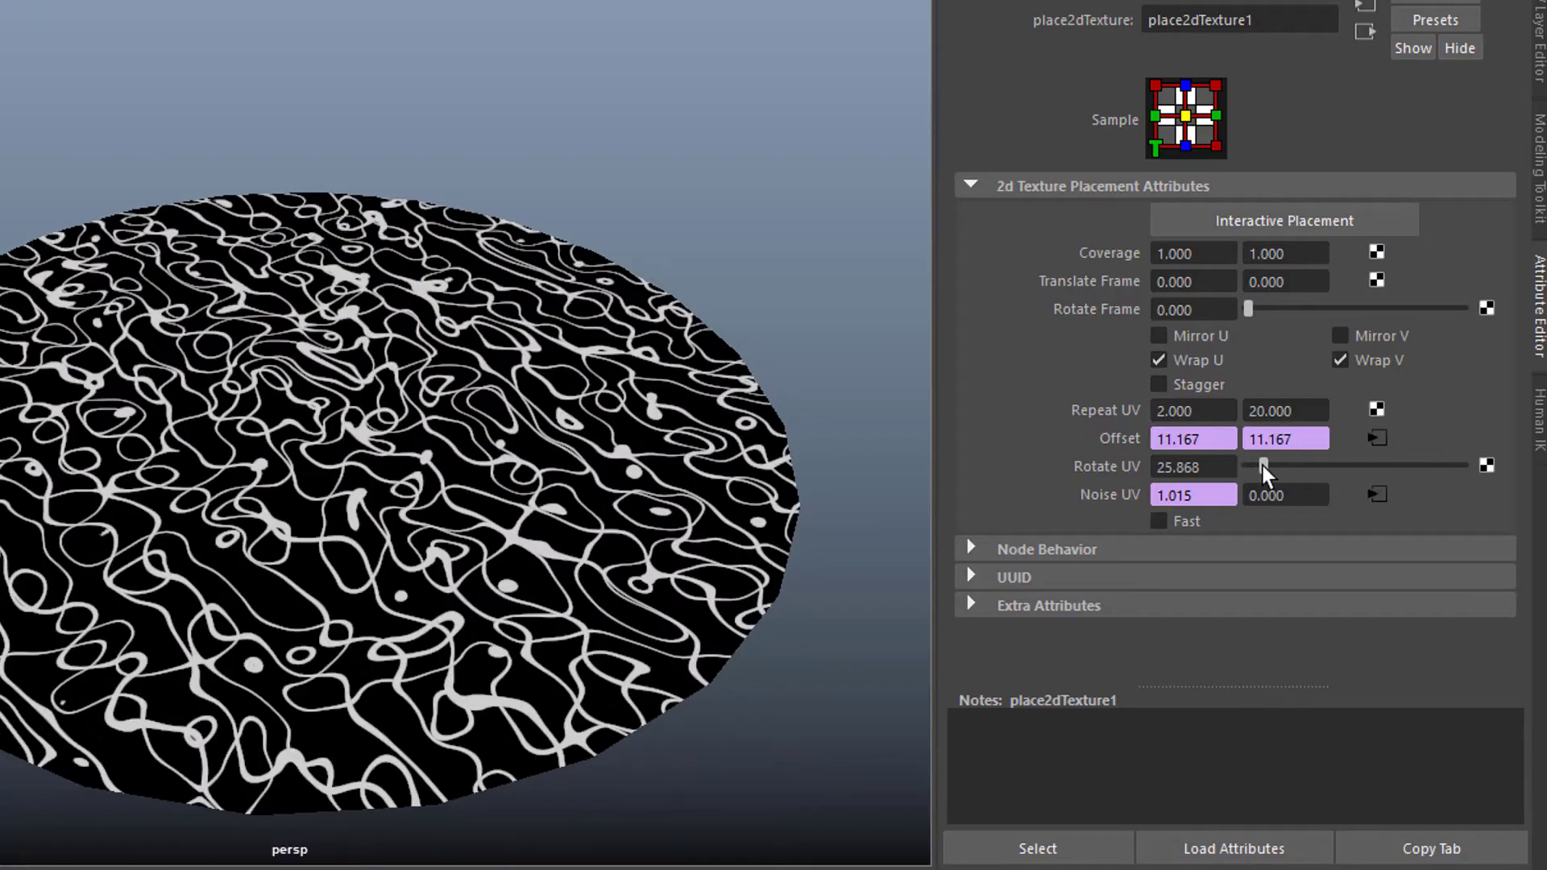
{"action": "left_click_drag", "start_coordinate": [1263, 465], "coordinate": [1153, 482]}
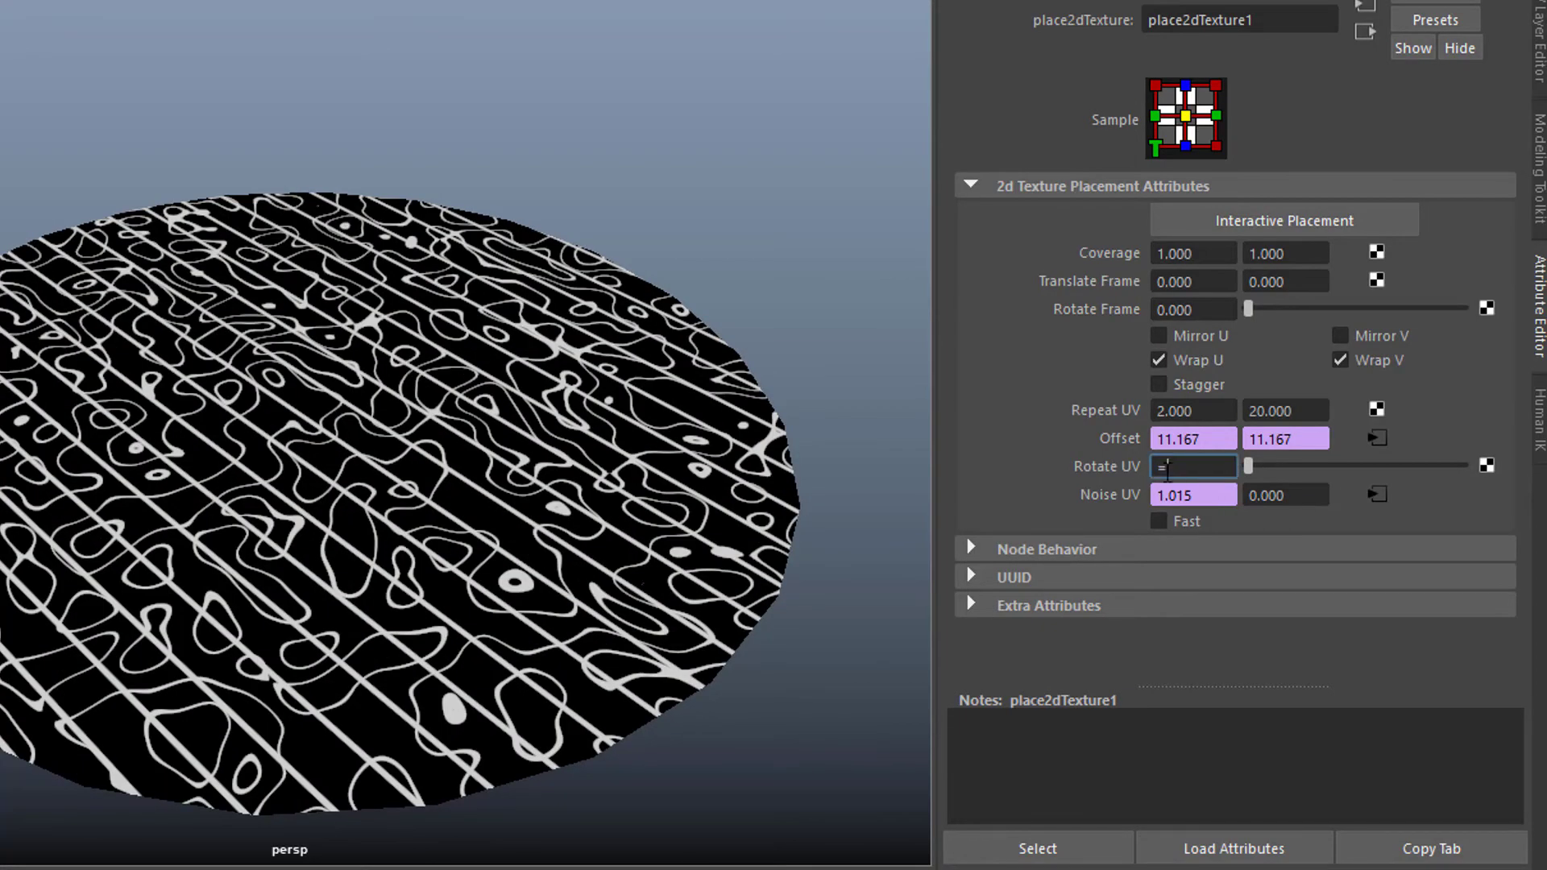
{"action": "type", "text": "=time"}
{"action": "key", "text": "Return"}
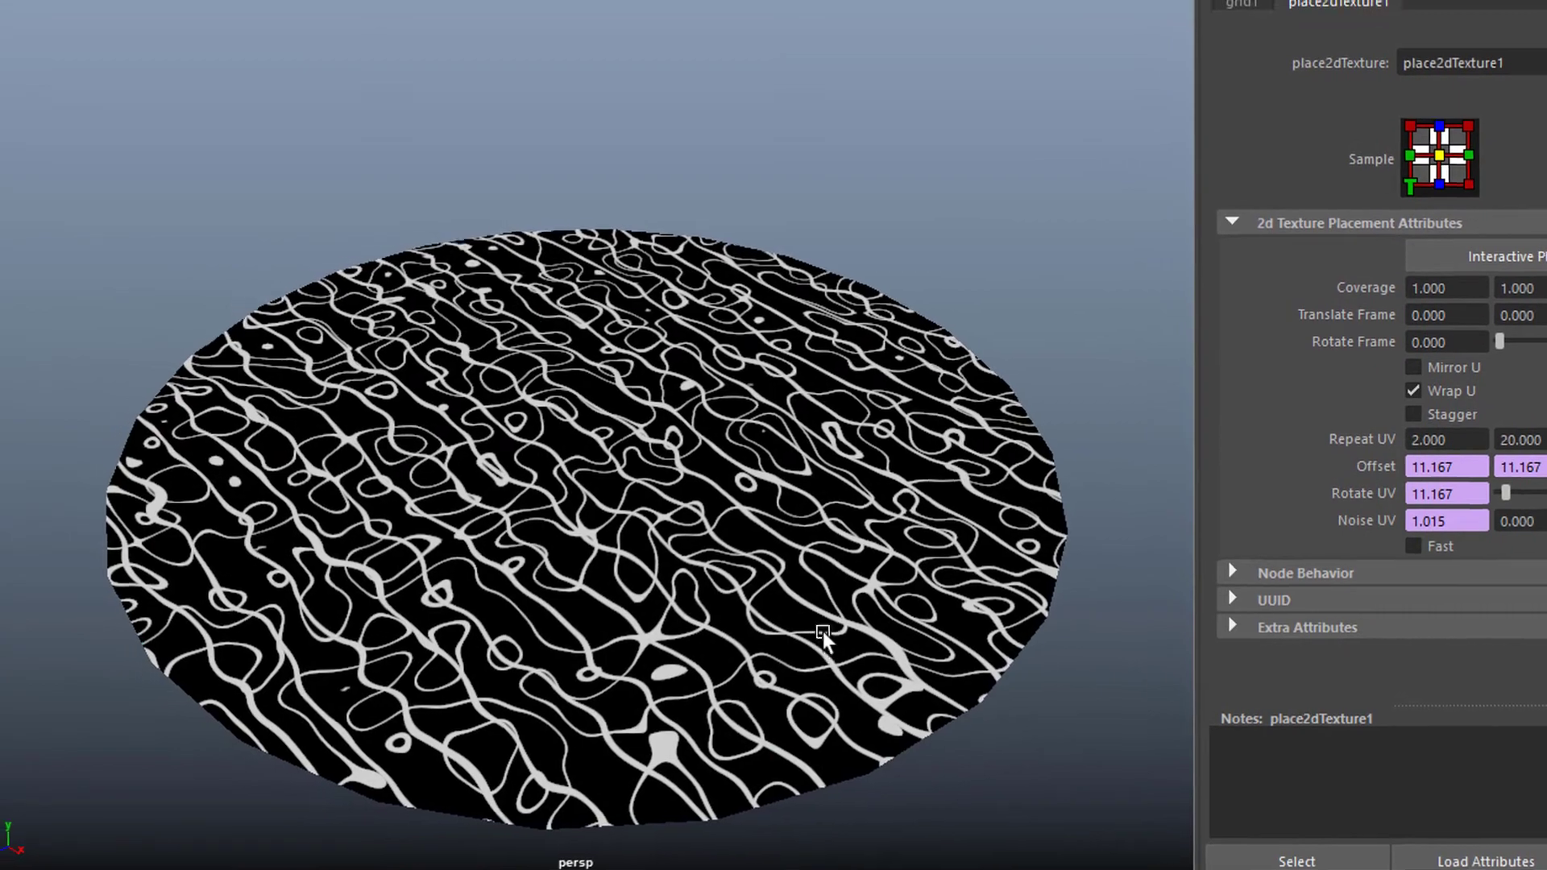
- Switch to the top view, turn on textured display there and deselect the disc
{"action": "left_click", "coordinate": [823, 630]}
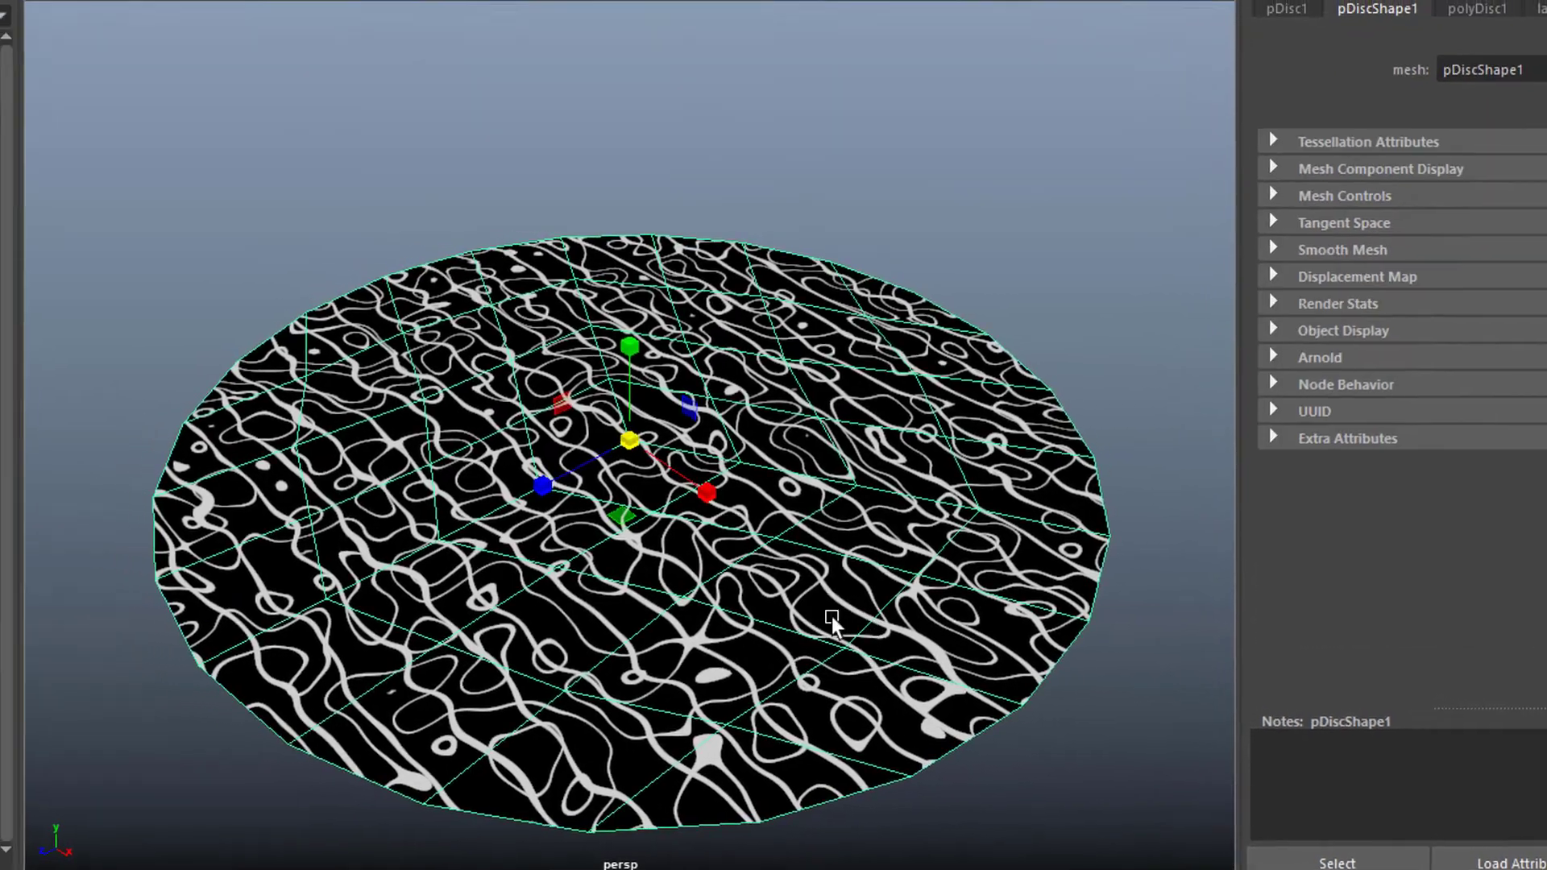
{"action": "key", "text": "space"}
{"action": "key", "text": "space"}
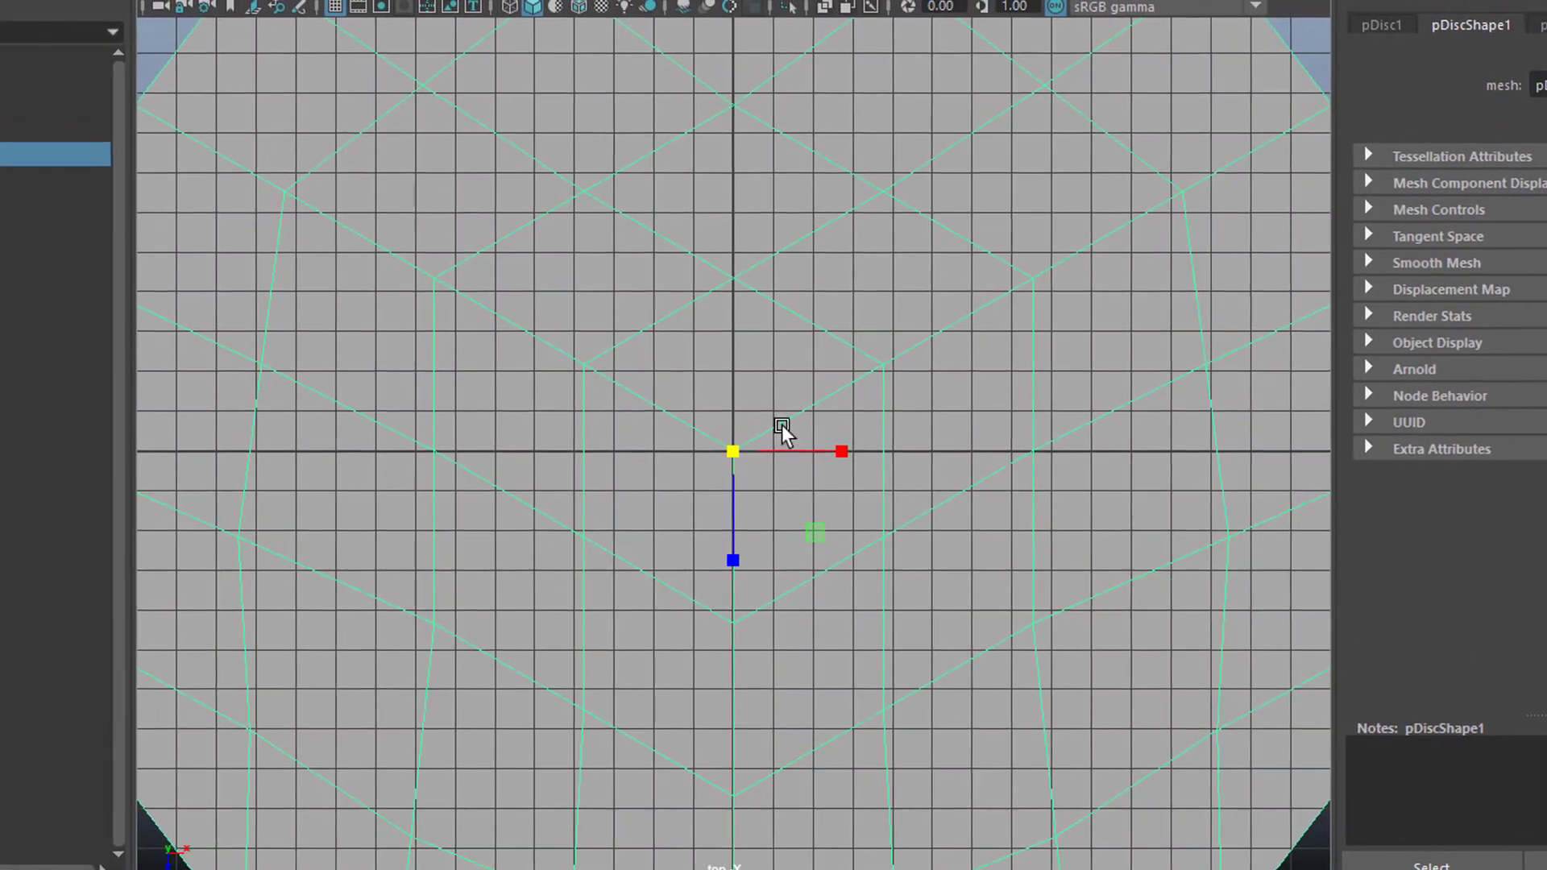
{"action": "left_click", "coordinate": [590, 6]}
{"action": "left_click", "coordinate": [691, 440]}
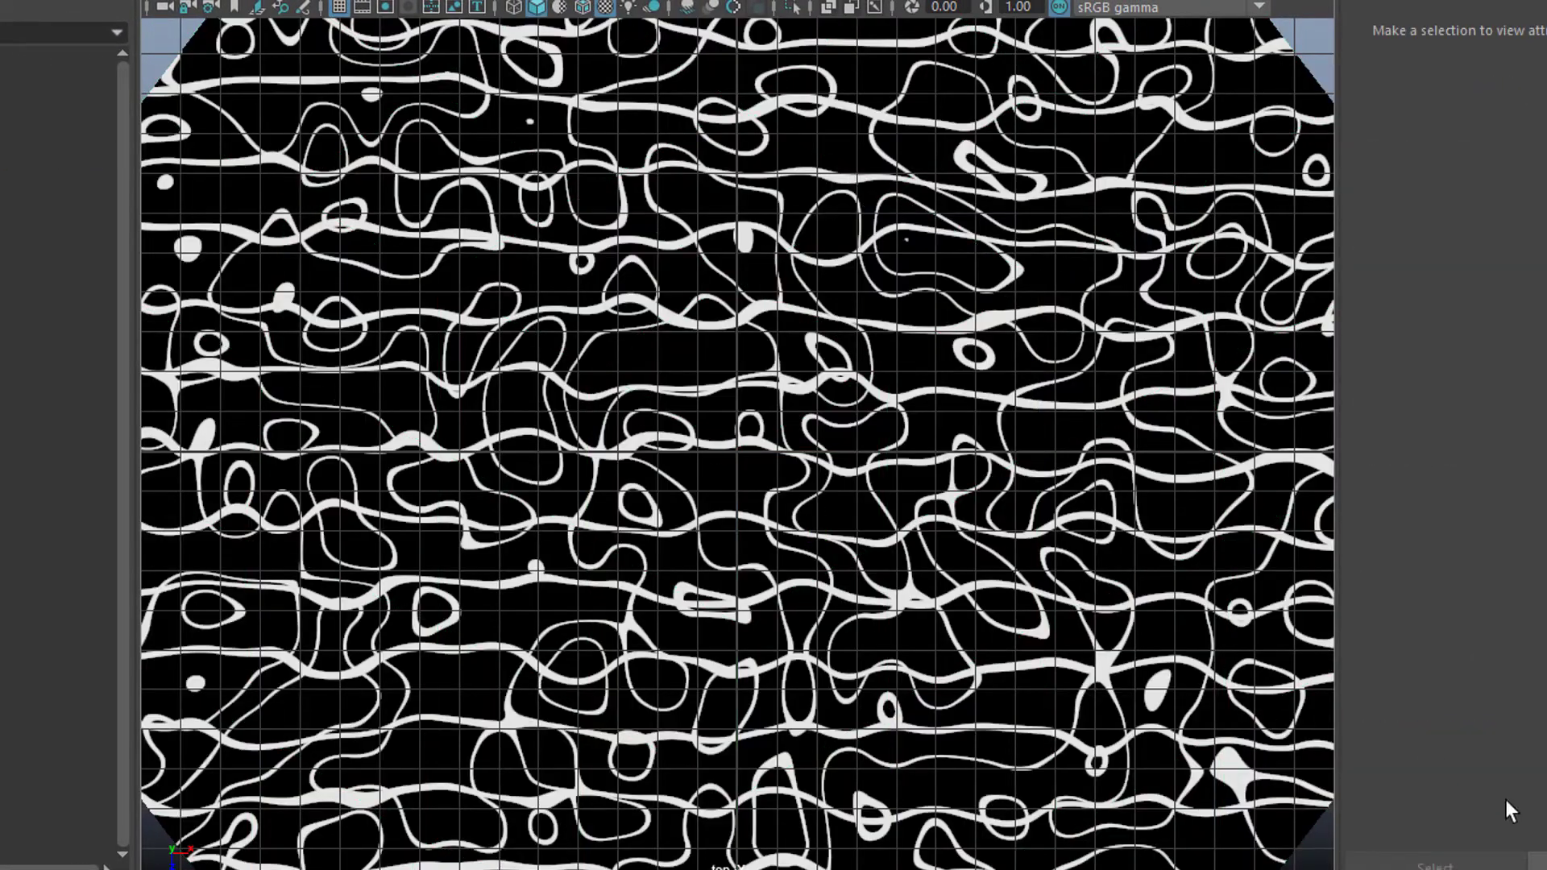